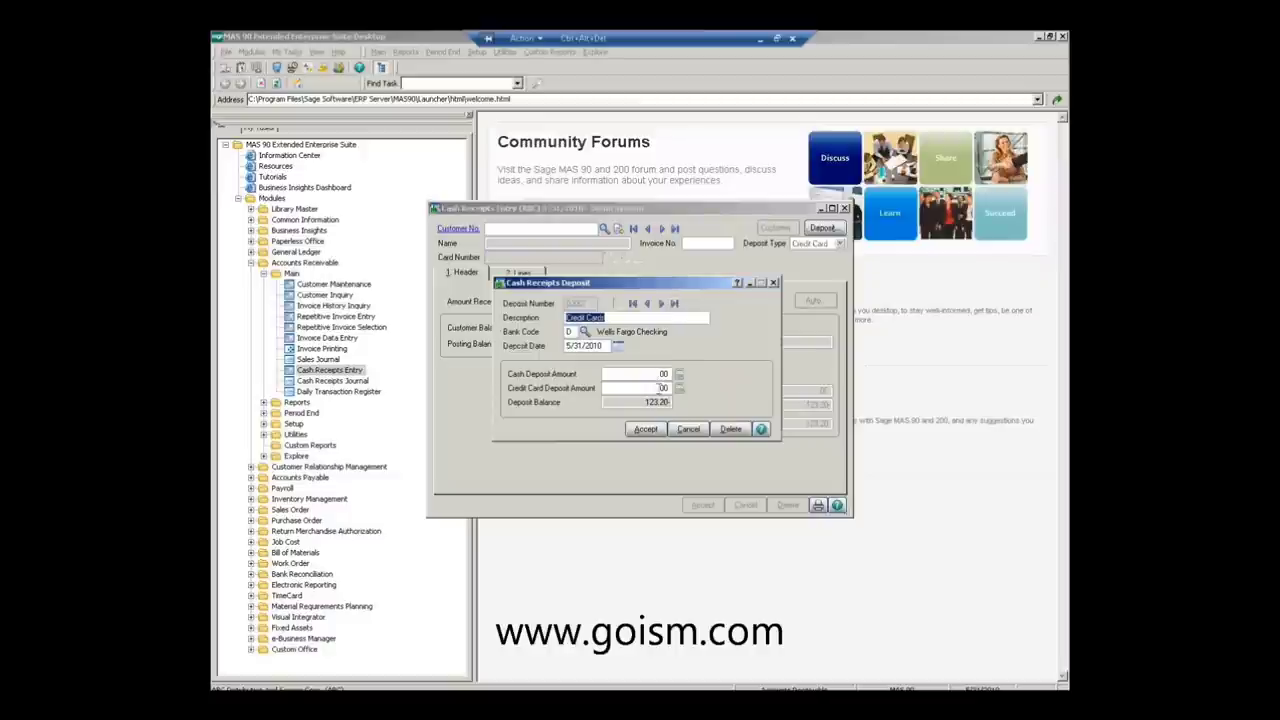
Step: Set the credit card deposit amount to 123.20, accept the deposit, and close Cash Receipts Entry
{"action": "type", "text": "123"}
{"action": "left_click", "coordinate": [646, 430]}
{"action": "left_click", "coordinate": [845, 208]}
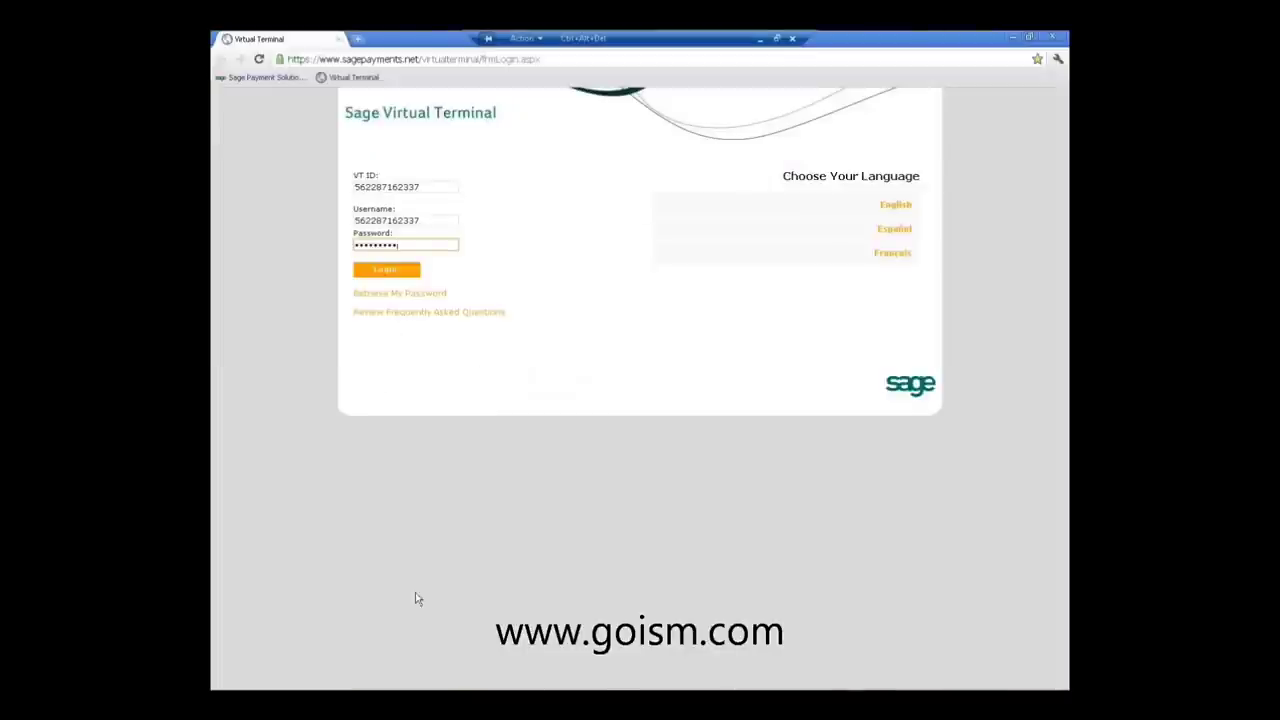
Step: Log in to Sage Virtual Terminal and open the current credit card batch from the batch summary
{"action": "left_click", "coordinate": [388, 272]}
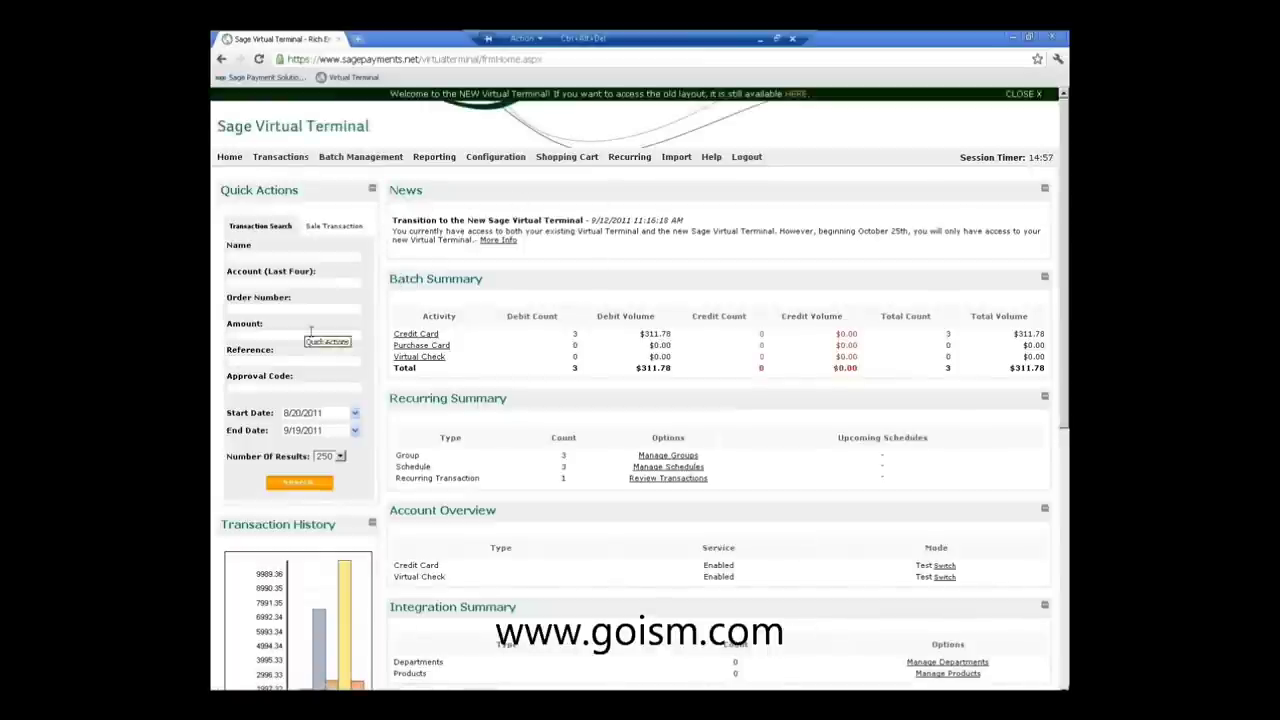
{"action": "left_click", "coordinate": [410, 336]}
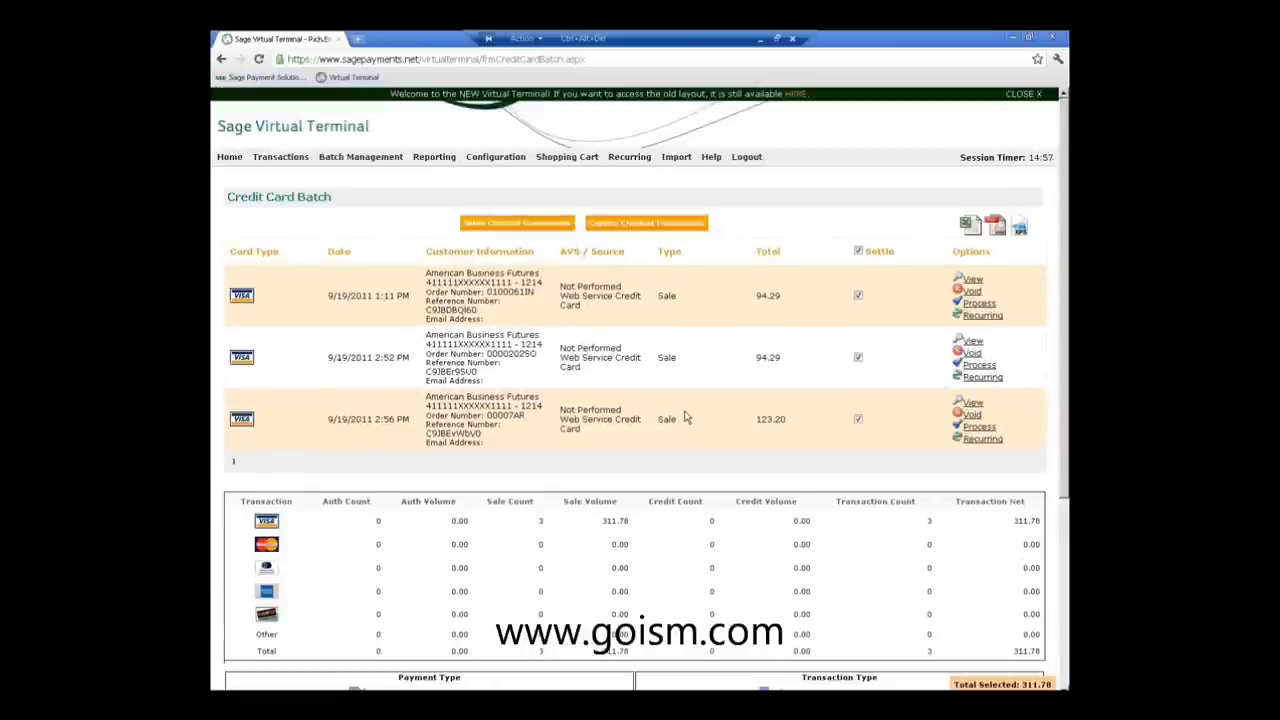
Step: Examine the order numbers of the three sales in the credit card batch to identify their source documents
{"action": "left_click_drag", "start_coordinate": [423, 343], "coordinate": [680, 425]}
{"action": "left_click", "coordinate": [472, 292]}
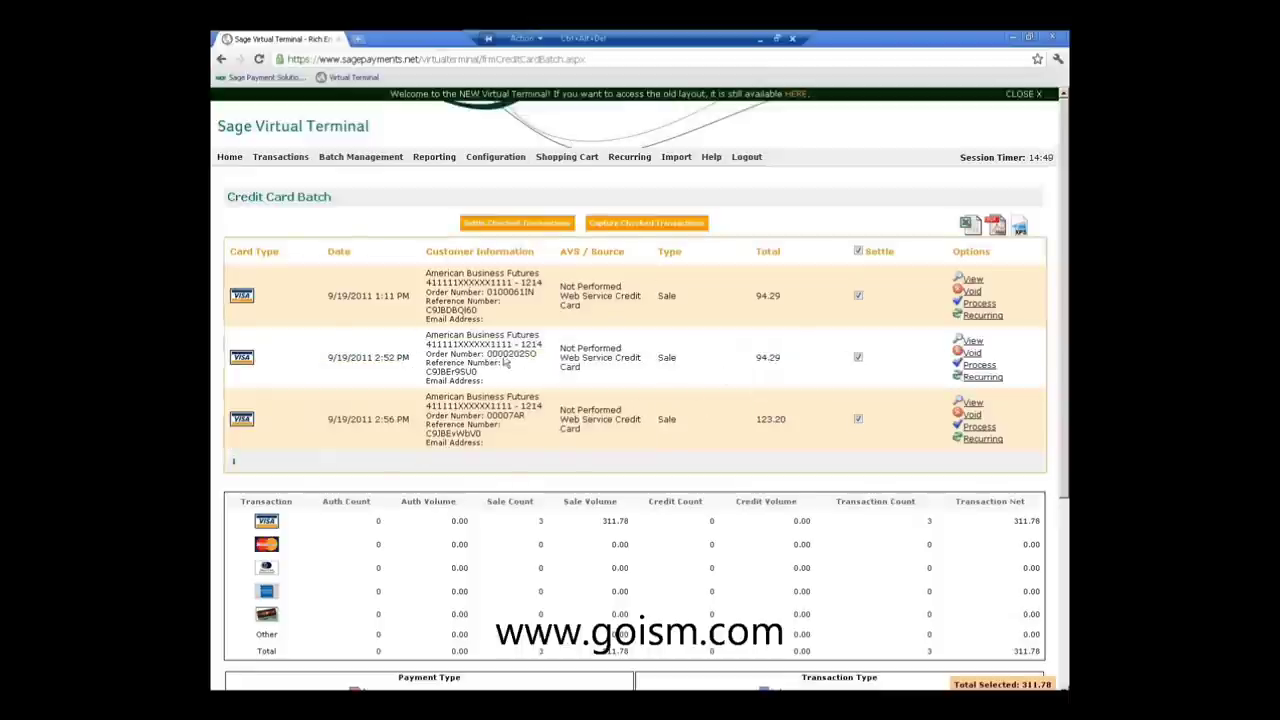
{"action": "left_click_drag", "start_coordinate": [487, 354], "coordinate": [542, 352]}
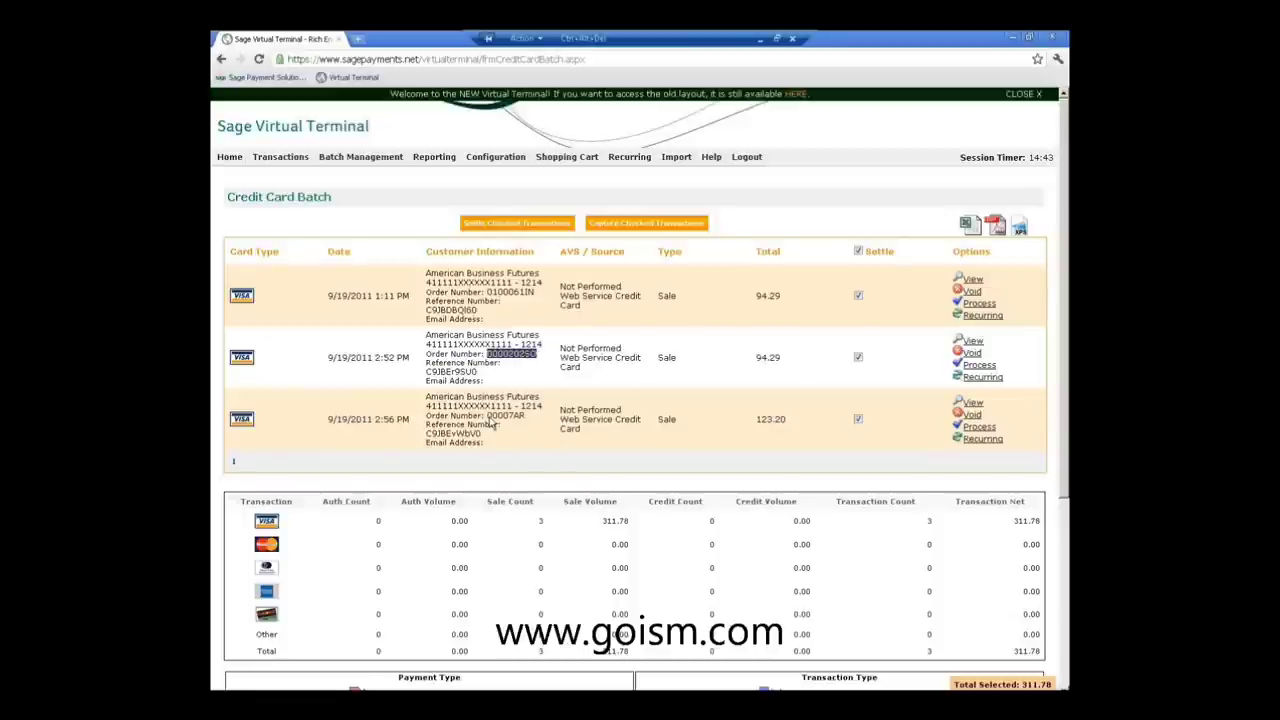
{"action": "left_click_drag", "start_coordinate": [486, 415], "coordinate": [524, 417]}
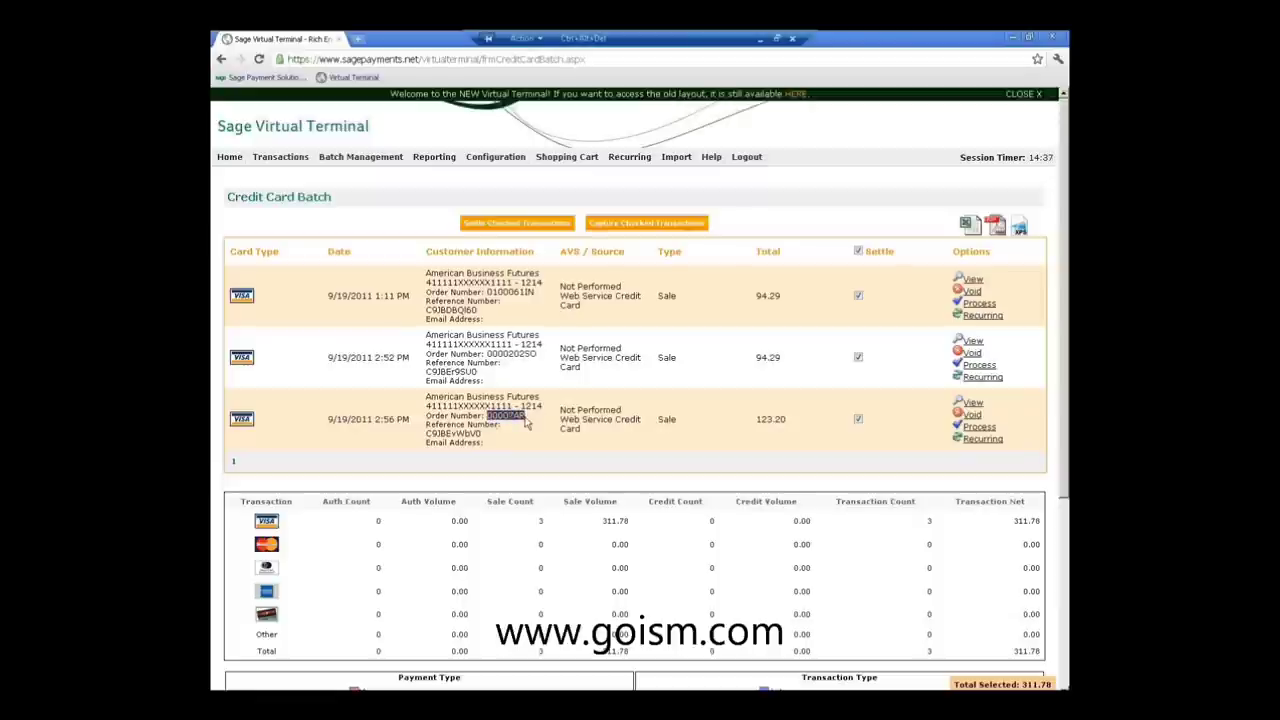
{"action": "left_click_drag", "start_coordinate": [486, 292], "coordinate": [533, 294]}
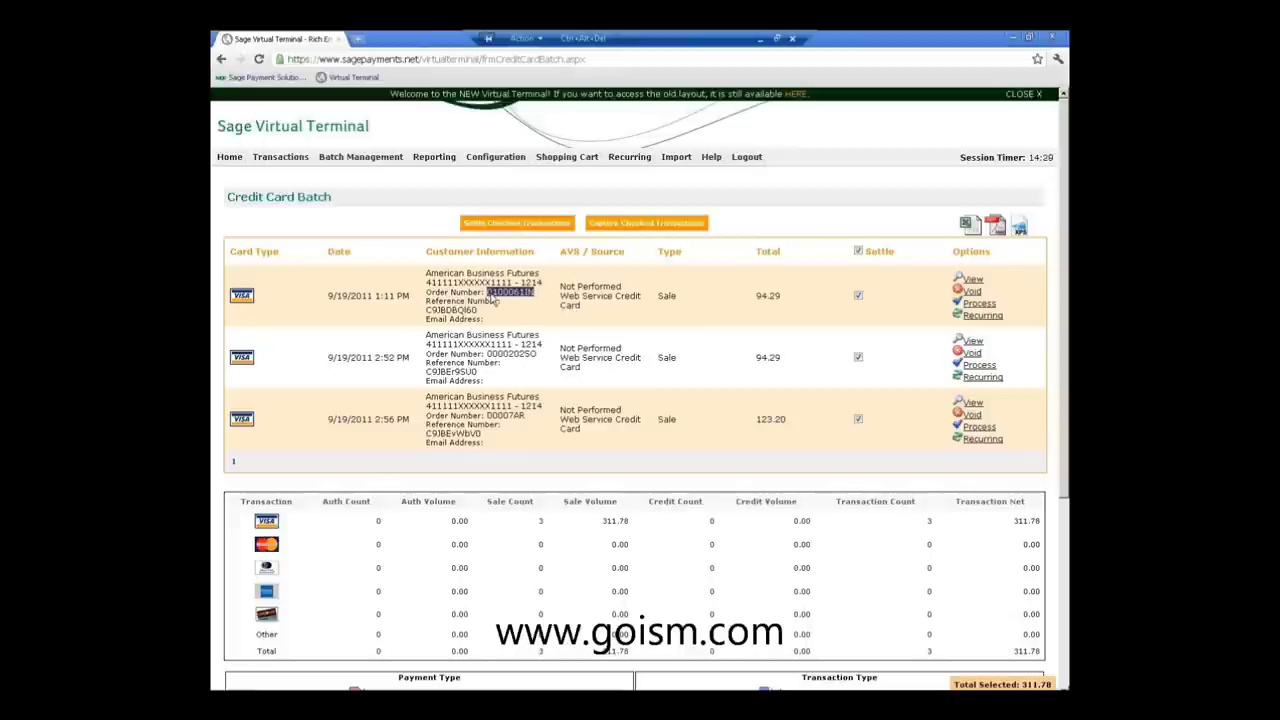
{"action": "left_click", "coordinate": [778, 430]}
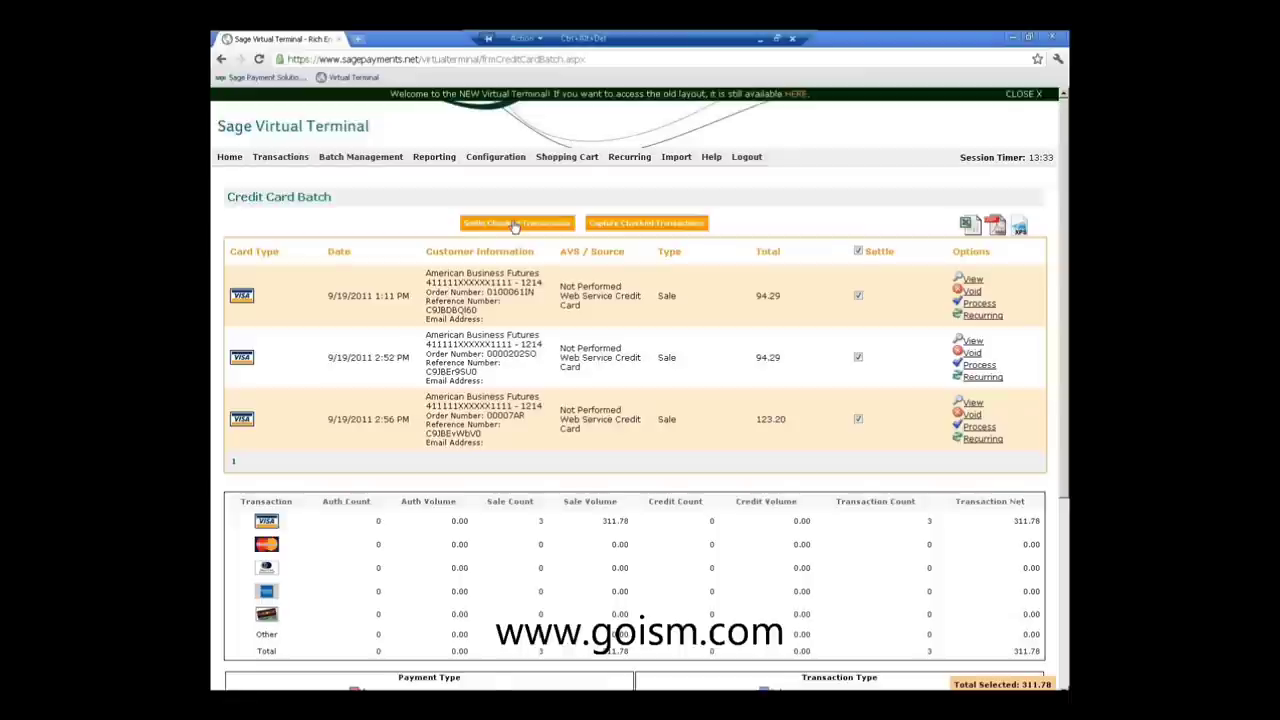
Step: Settle the checked credit card transactions, confirm closing the batch, and dismiss the batch results
{"action": "left_click", "coordinate": [514, 224]}
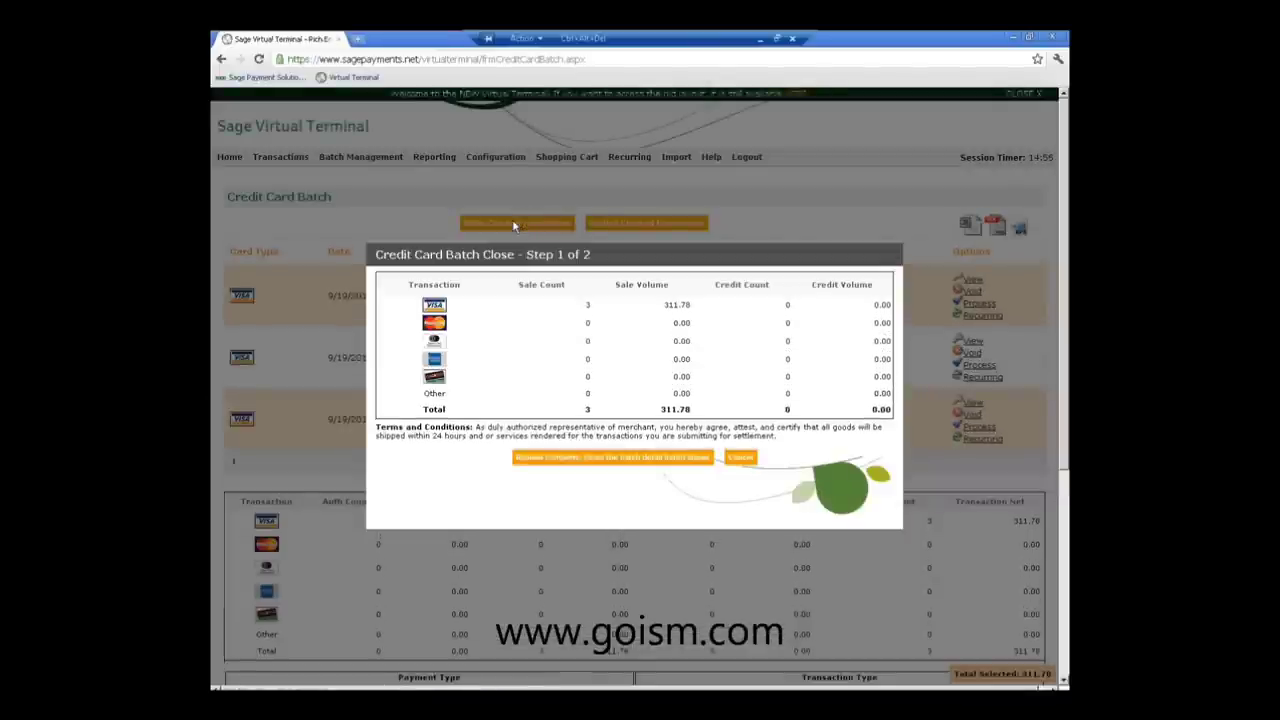
{"action": "left_click", "coordinate": [602, 460]}
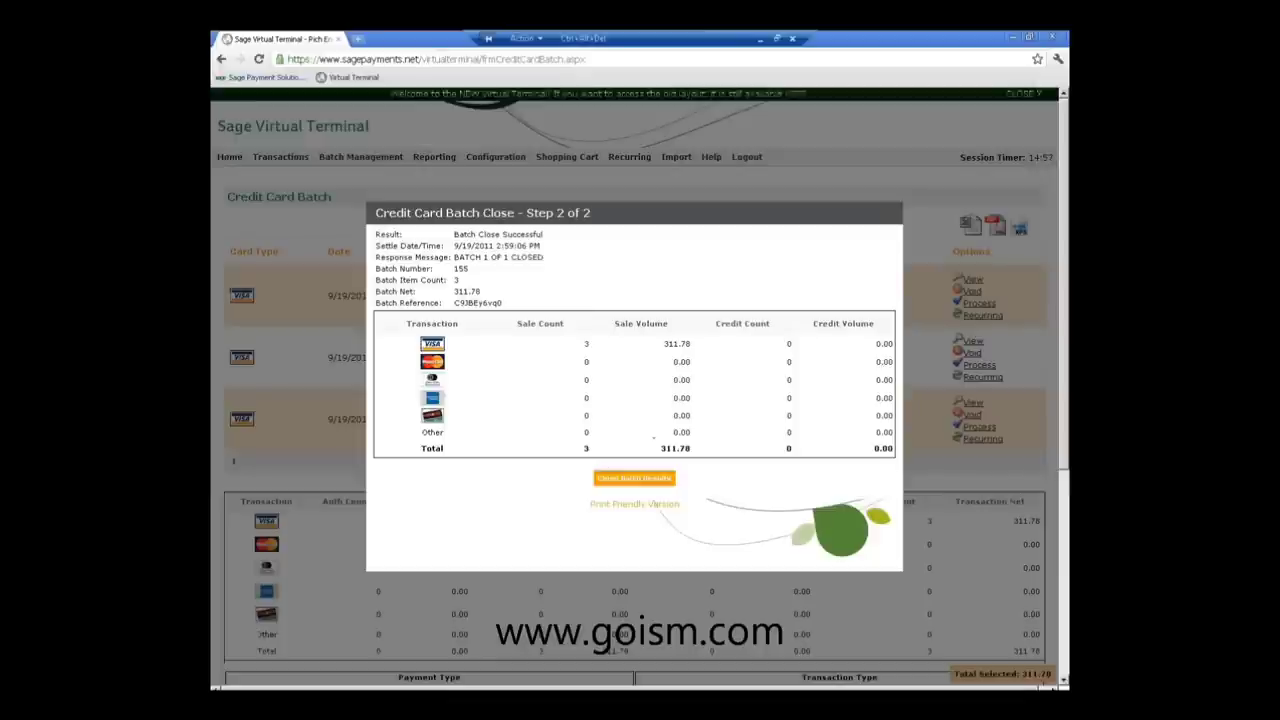
{"action": "left_click", "coordinate": [636, 480]}
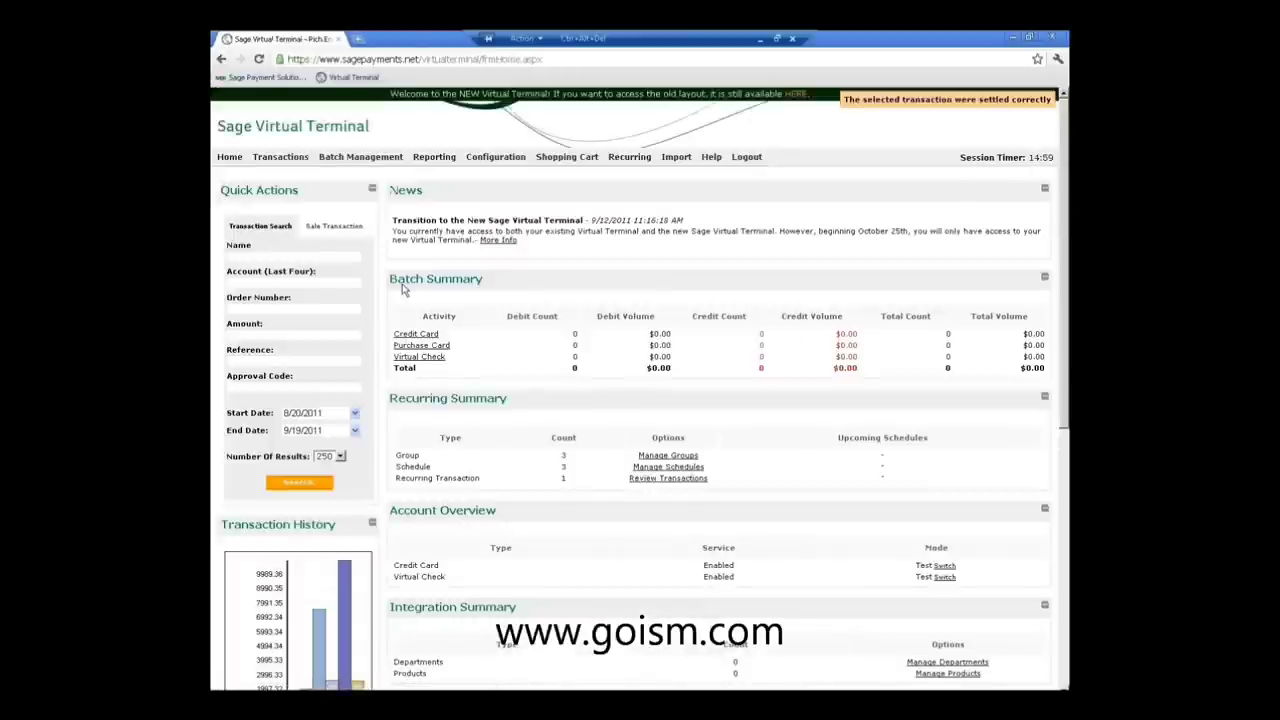
Step: Review the Risk Controls configuration, including the choices for Advanced CVV Options and AVS Options
{"action": "mouse_move", "coordinate": [500, 160]}
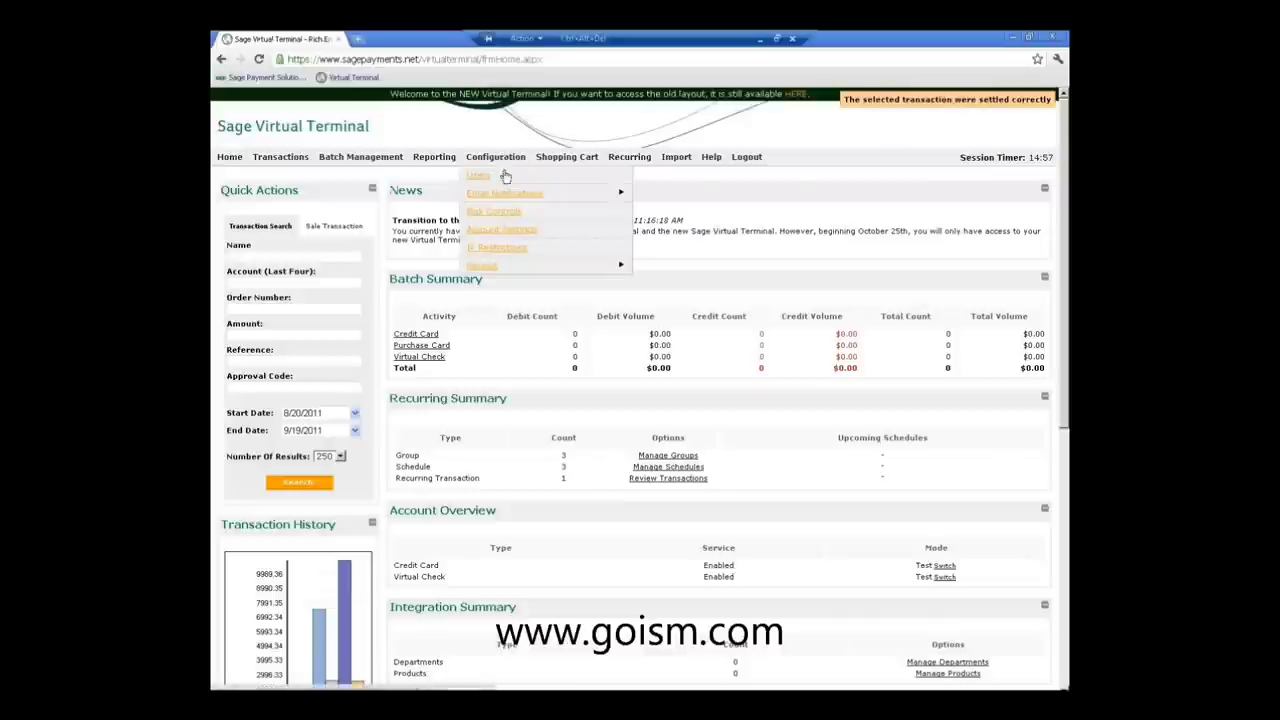
{"action": "left_click", "coordinate": [510, 212]}
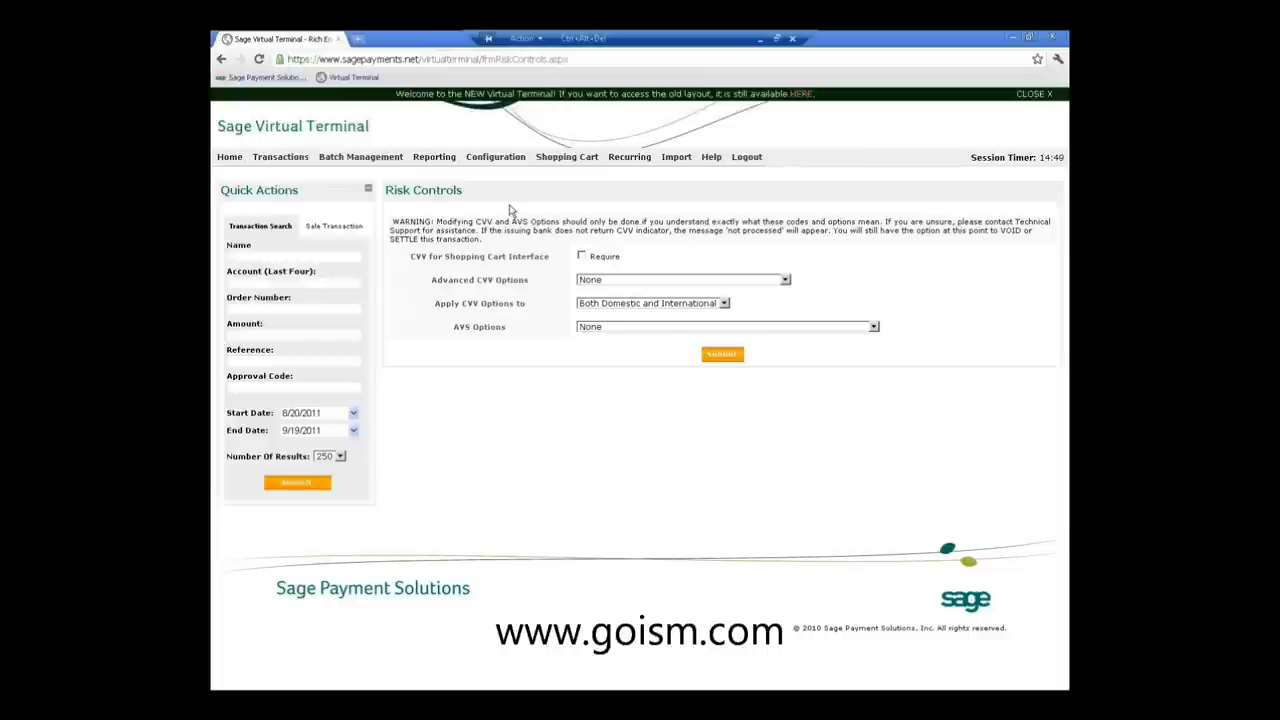
{"action": "left_click", "coordinate": [600, 282]}
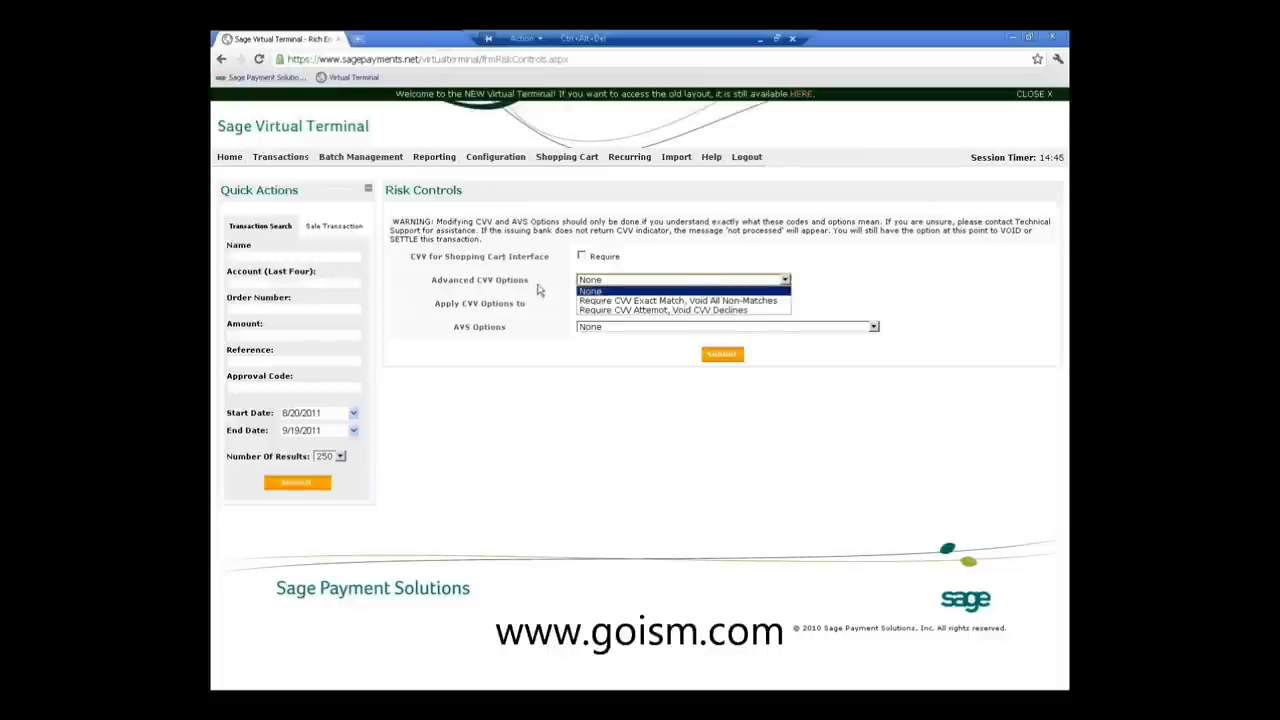
{"action": "left_click", "coordinate": [662, 290]}
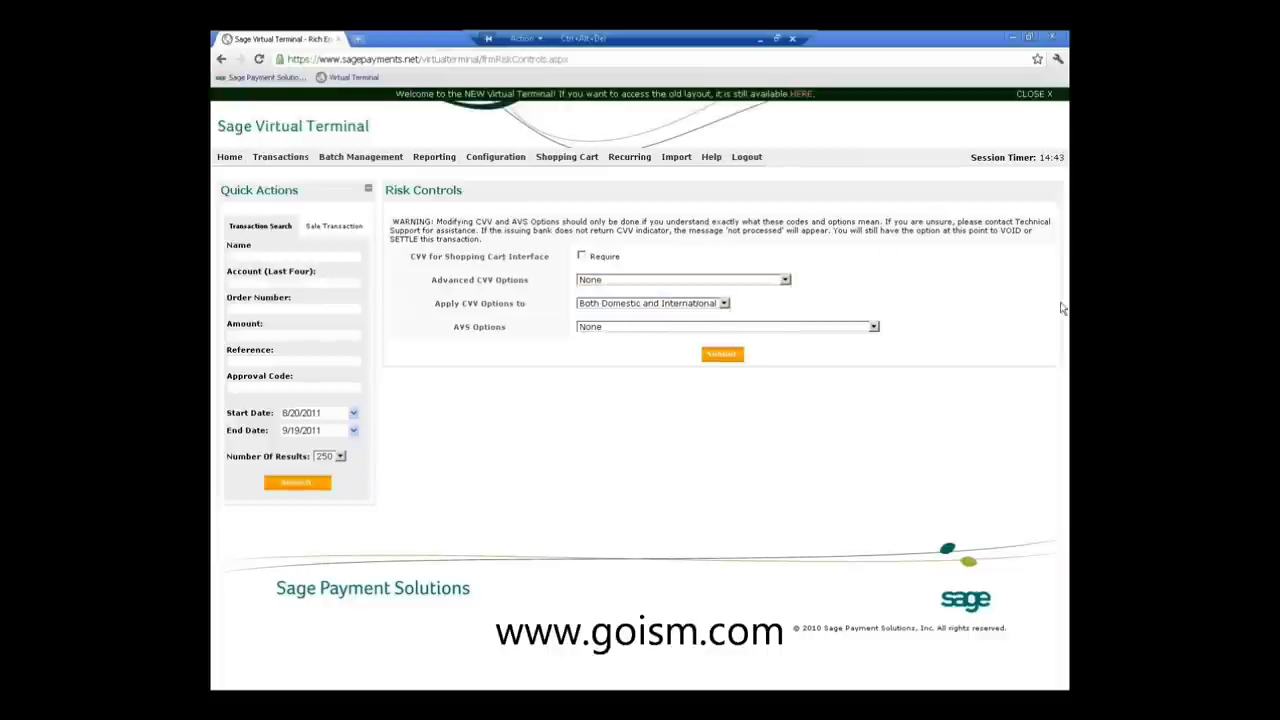
{"action": "left_click", "coordinate": [870, 328]}
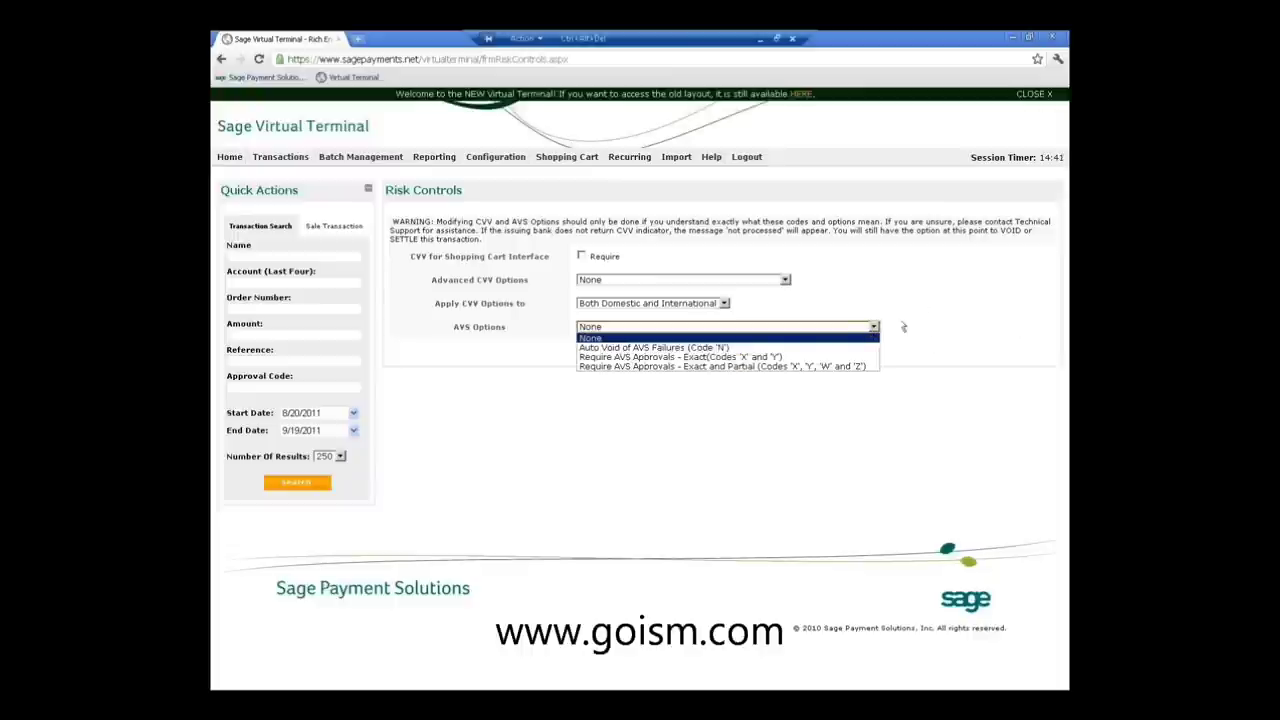
{"action": "left_click", "coordinate": [537, 360]}
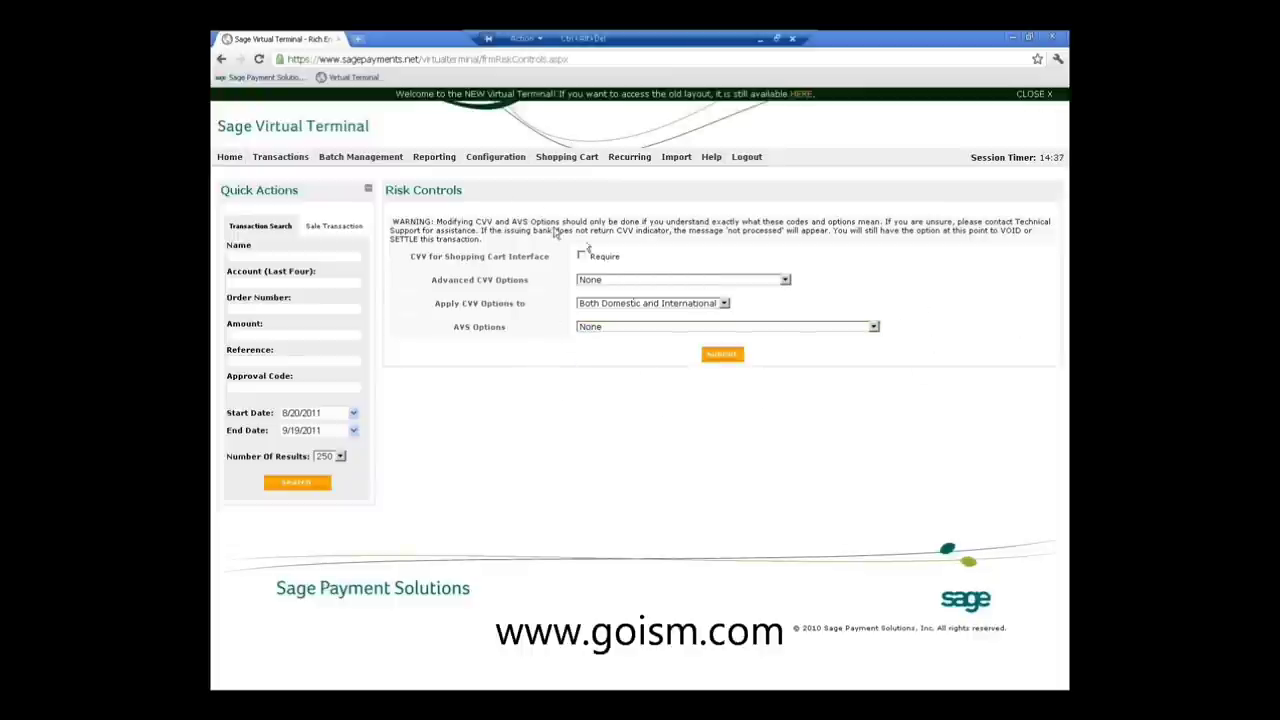
Step: View the report of settled credit card batches
{"action": "mouse_move", "coordinate": [667, 160]}
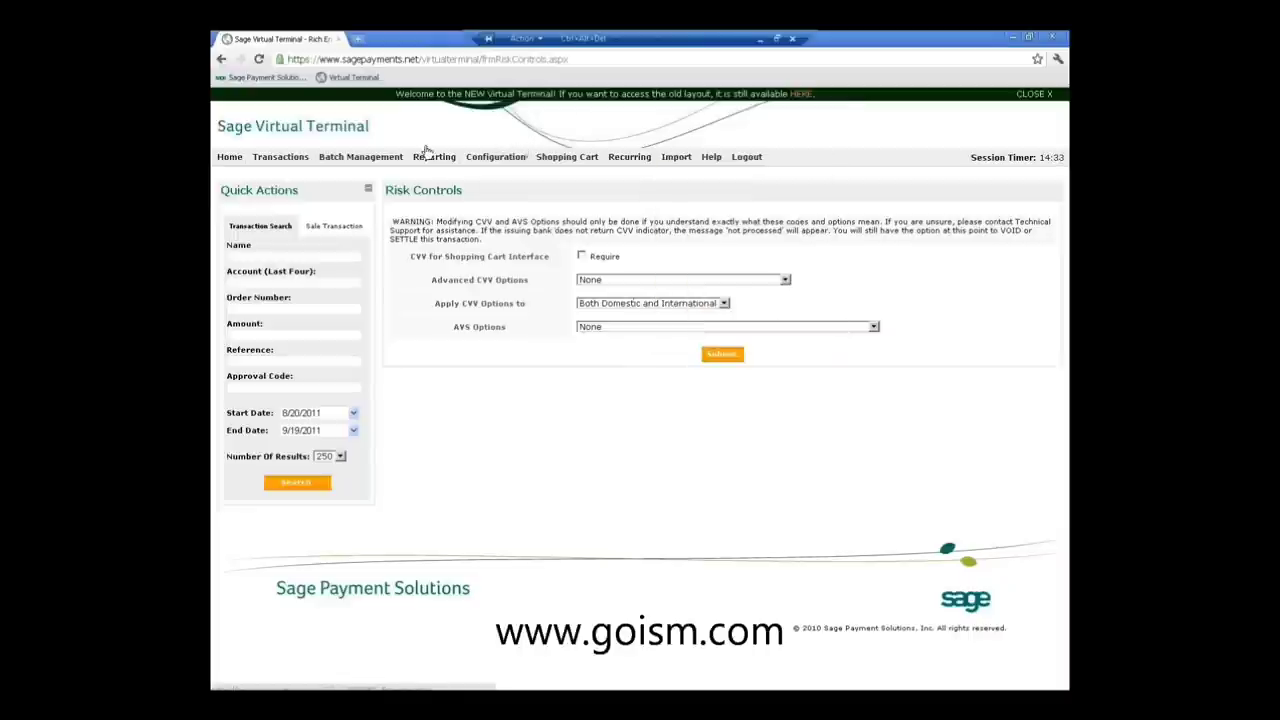
{"action": "mouse_move", "coordinate": [429, 157]}
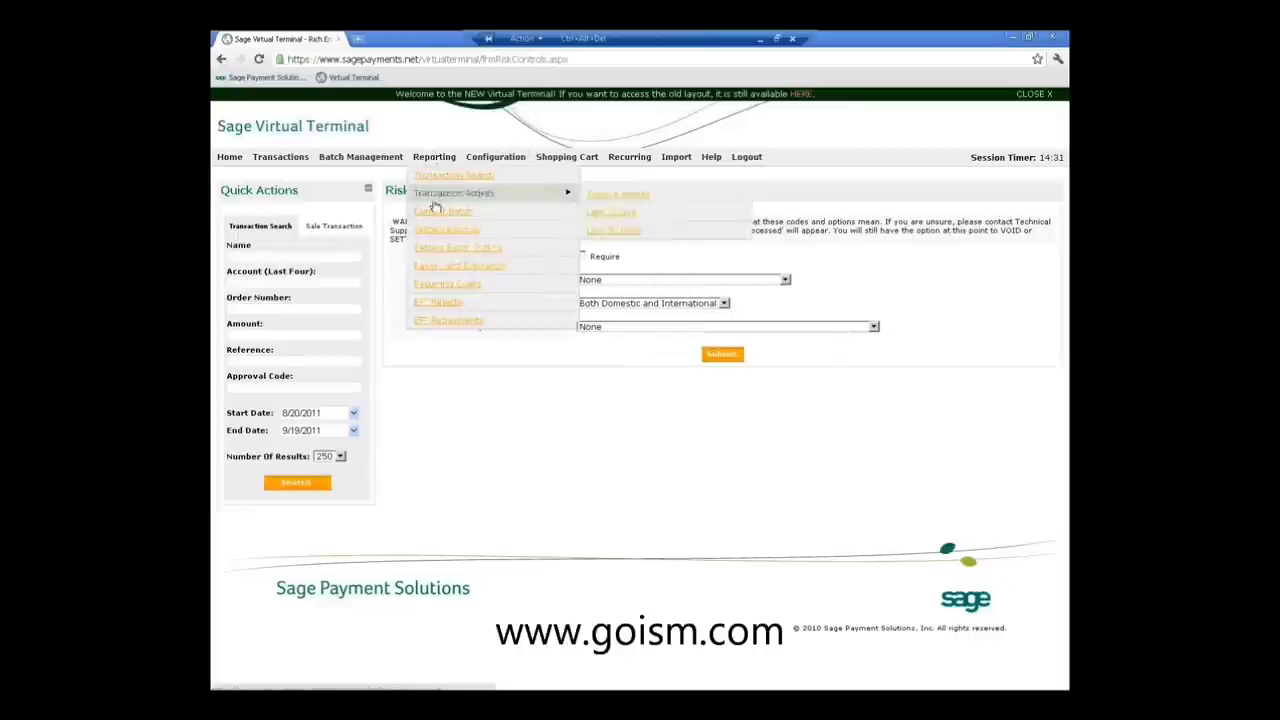
{"action": "left_click", "coordinate": [448, 230]}
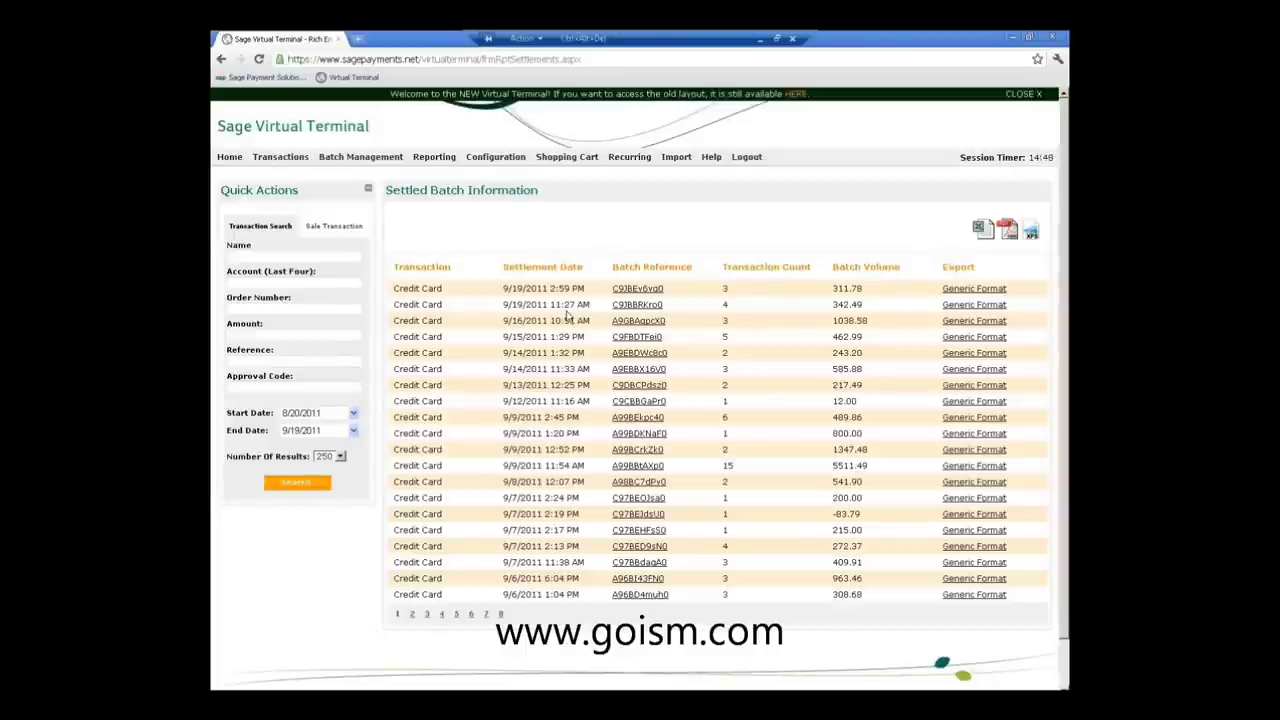
Step: Review the blank credit card transaction entry form and return to the home page
{"action": "mouse_move", "coordinate": [268, 157]}
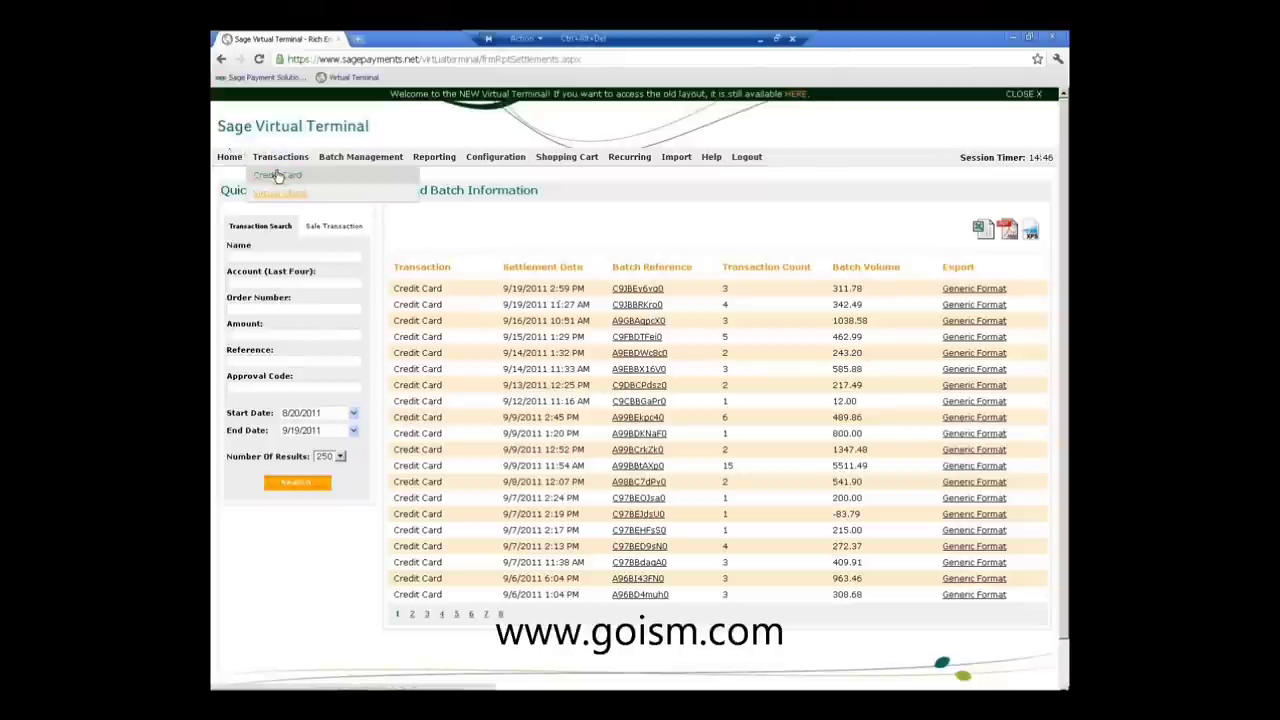
{"action": "left_click", "coordinate": [284, 176]}
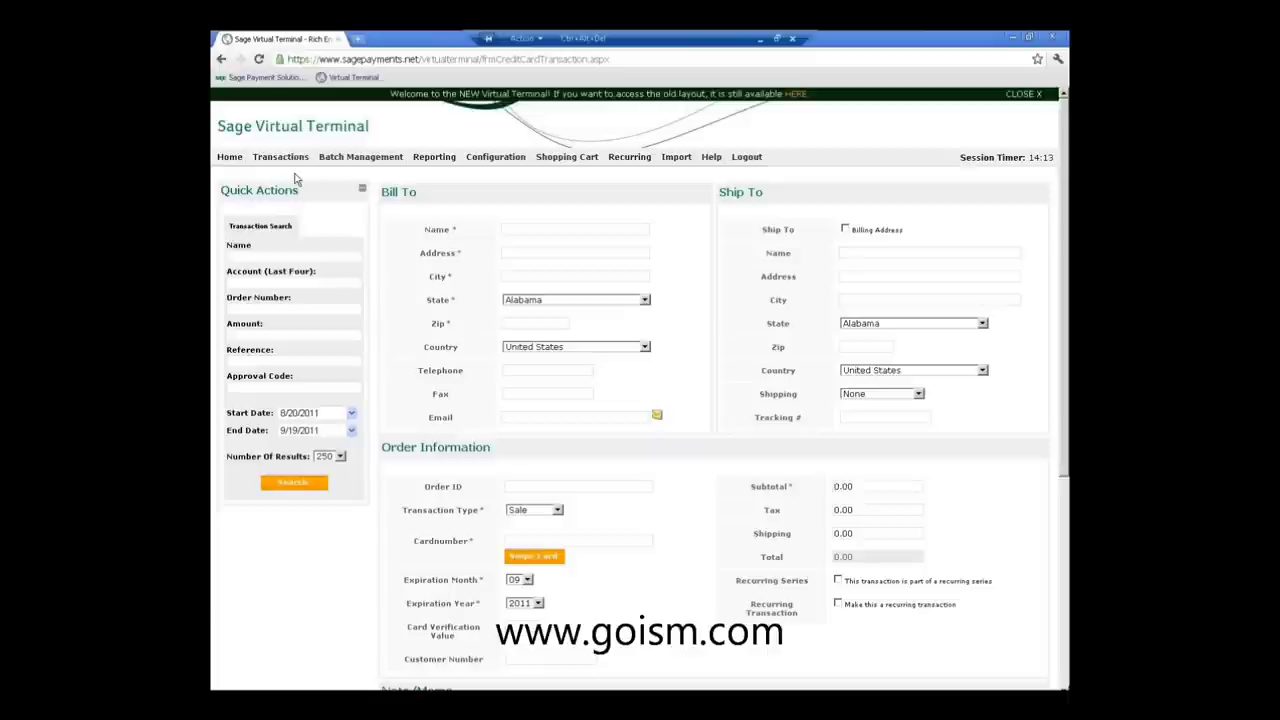
{"action": "left_click", "coordinate": [257, 163]}
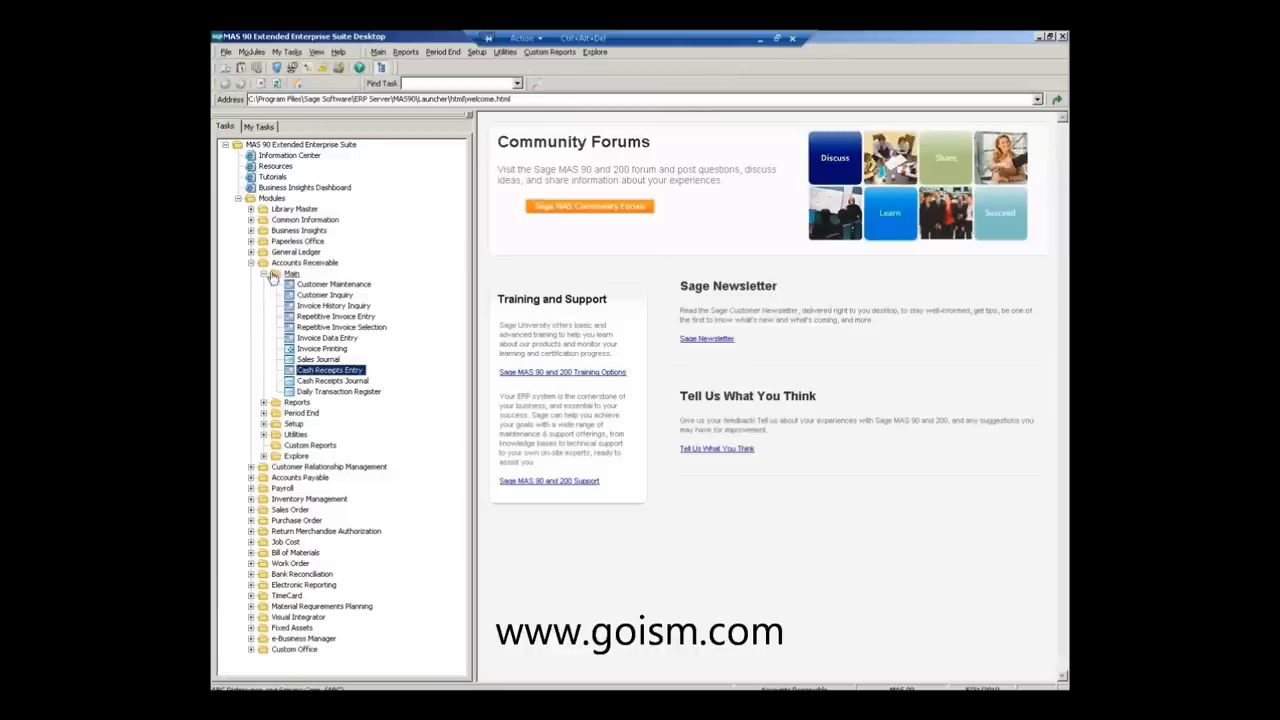
Step: Switch to the MAS 90 desktop and collapse the Accounts Receivable module and its Main folder in the task tree
{"action": "left_click", "coordinate": [264, 274]}
{"action": "left_click", "coordinate": [251, 263]}
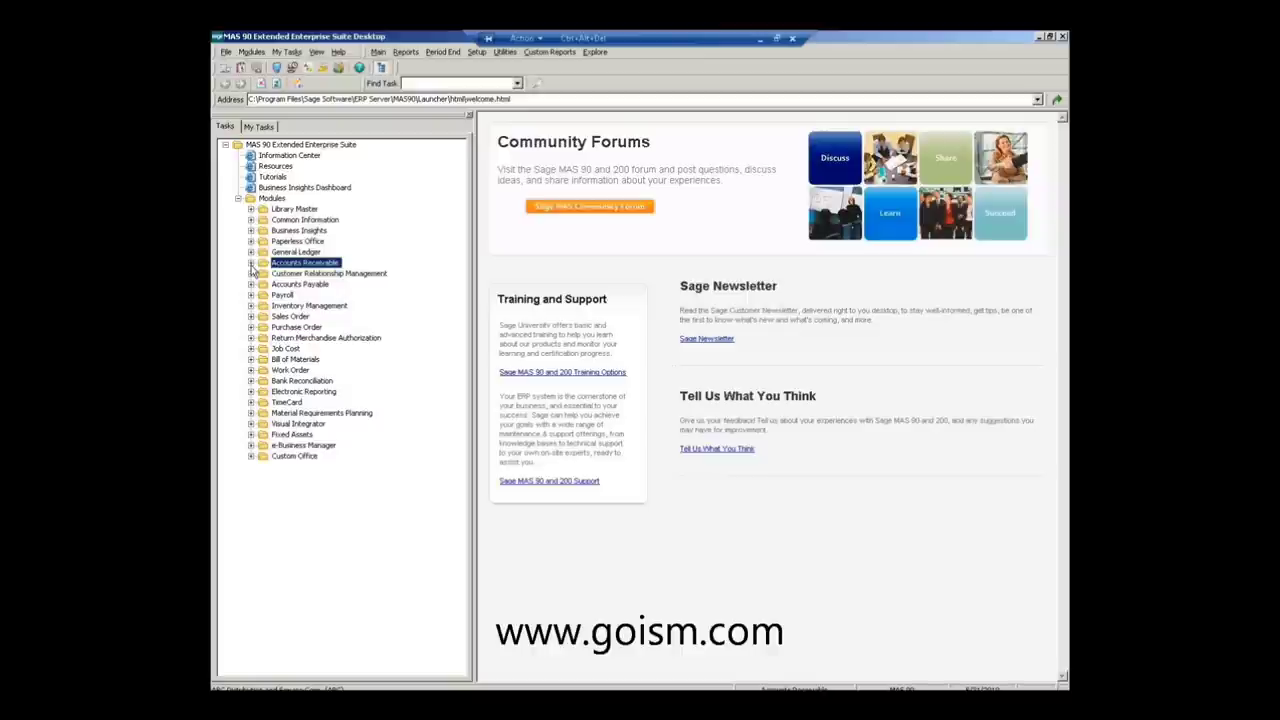
{"action": "left_click", "coordinate": [251, 264]}
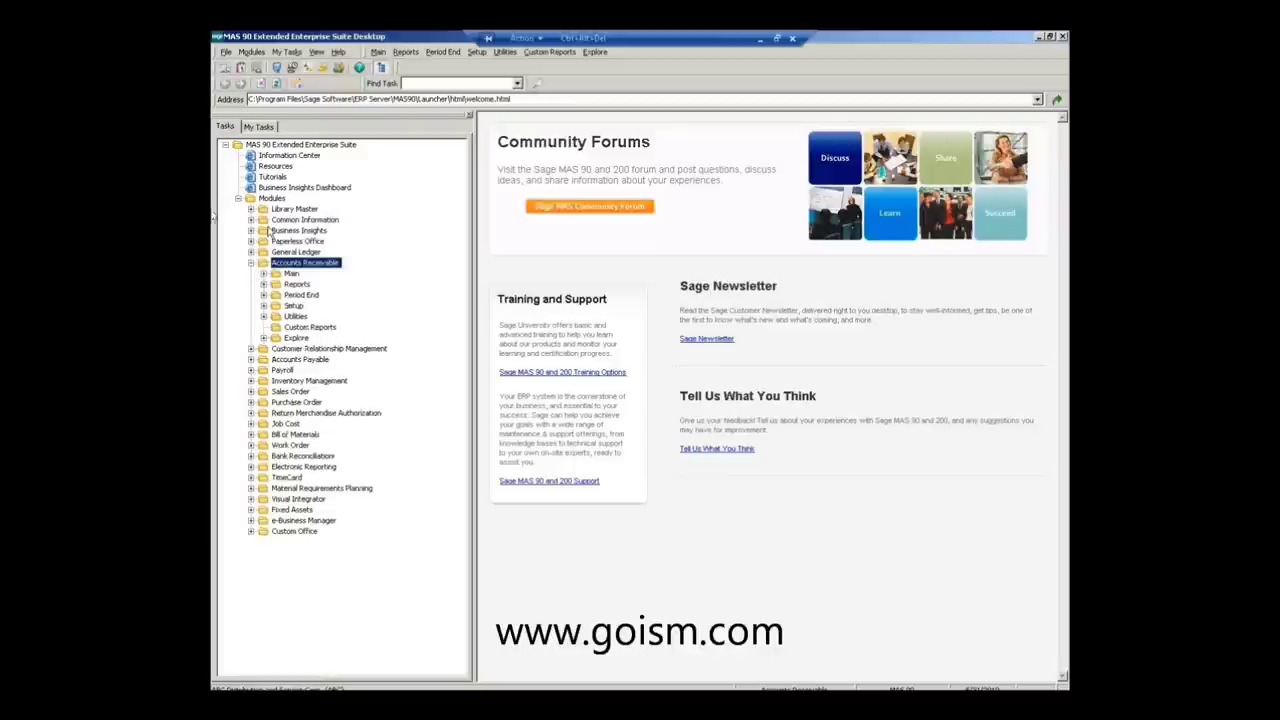
{"action": "left_click", "coordinate": [251, 263]}
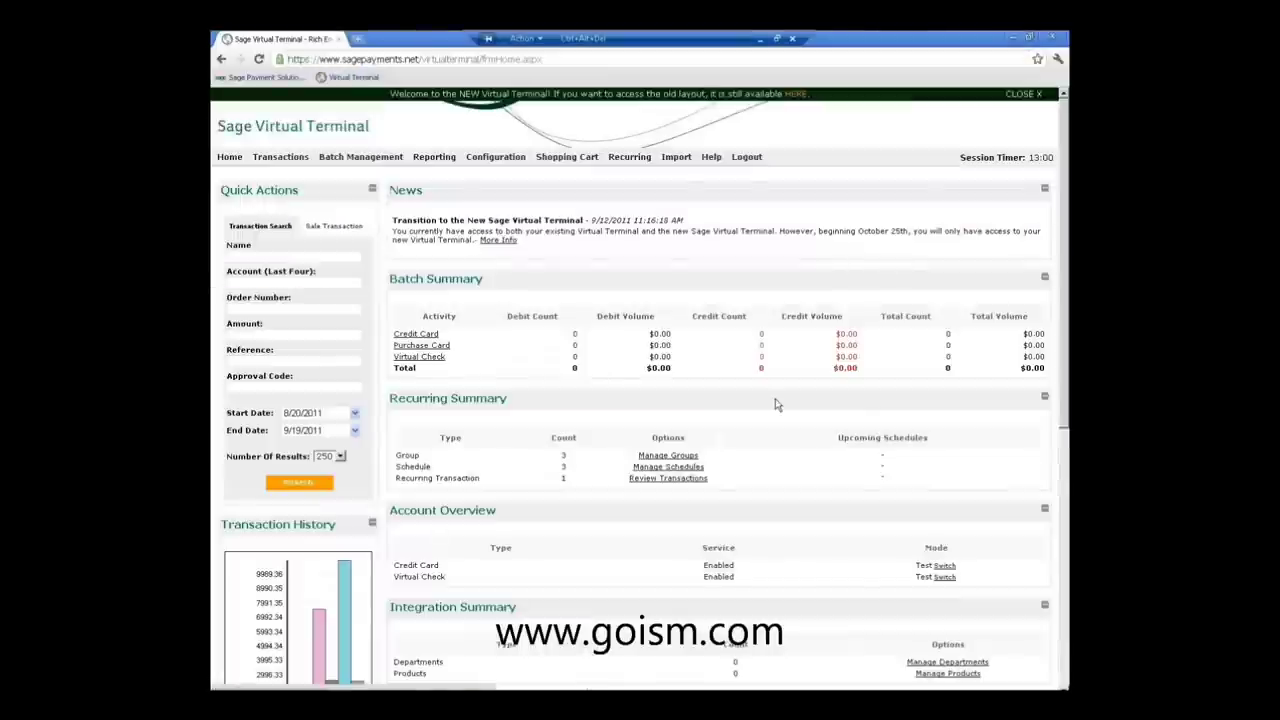
Step: In Sage Virtual Terminal, open the transaction listing for the batch settled on 9/19/2011 at 2:59 PM
{"action": "mouse_move", "coordinate": [338, 163]}
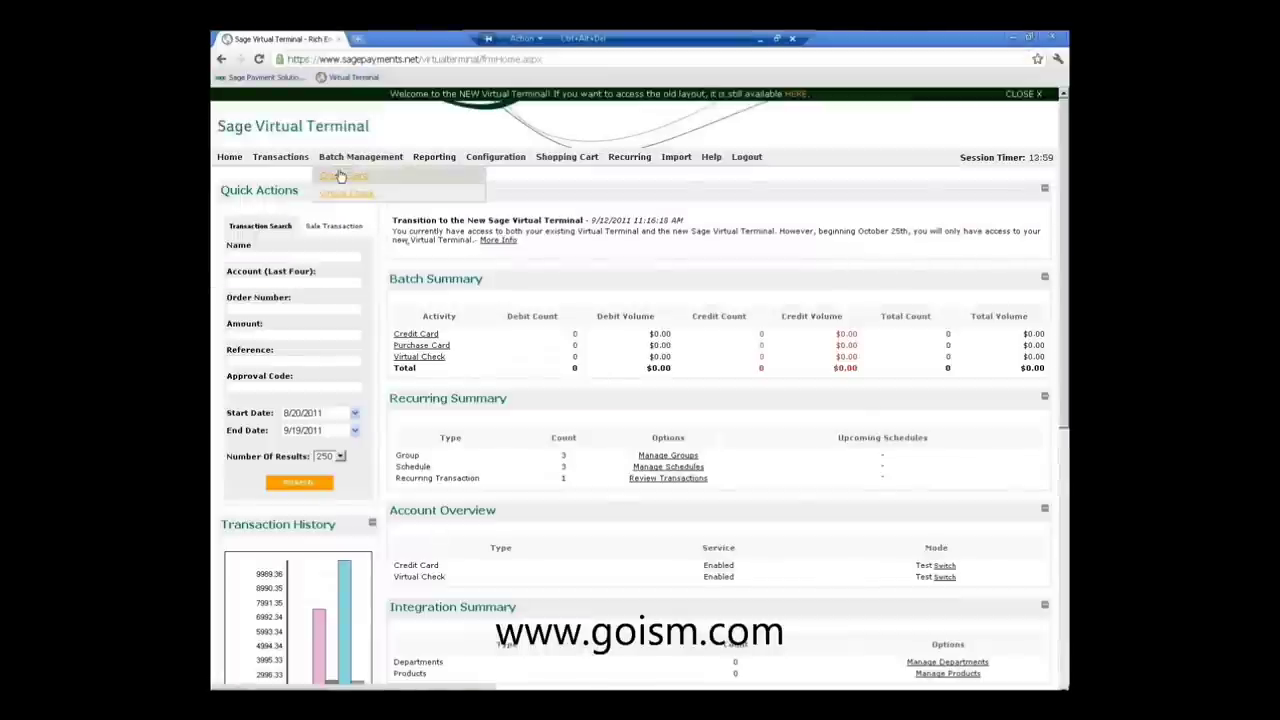
{"action": "mouse_move", "coordinate": [434, 160]}
{"action": "left_click", "coordinate": [450, 230]}
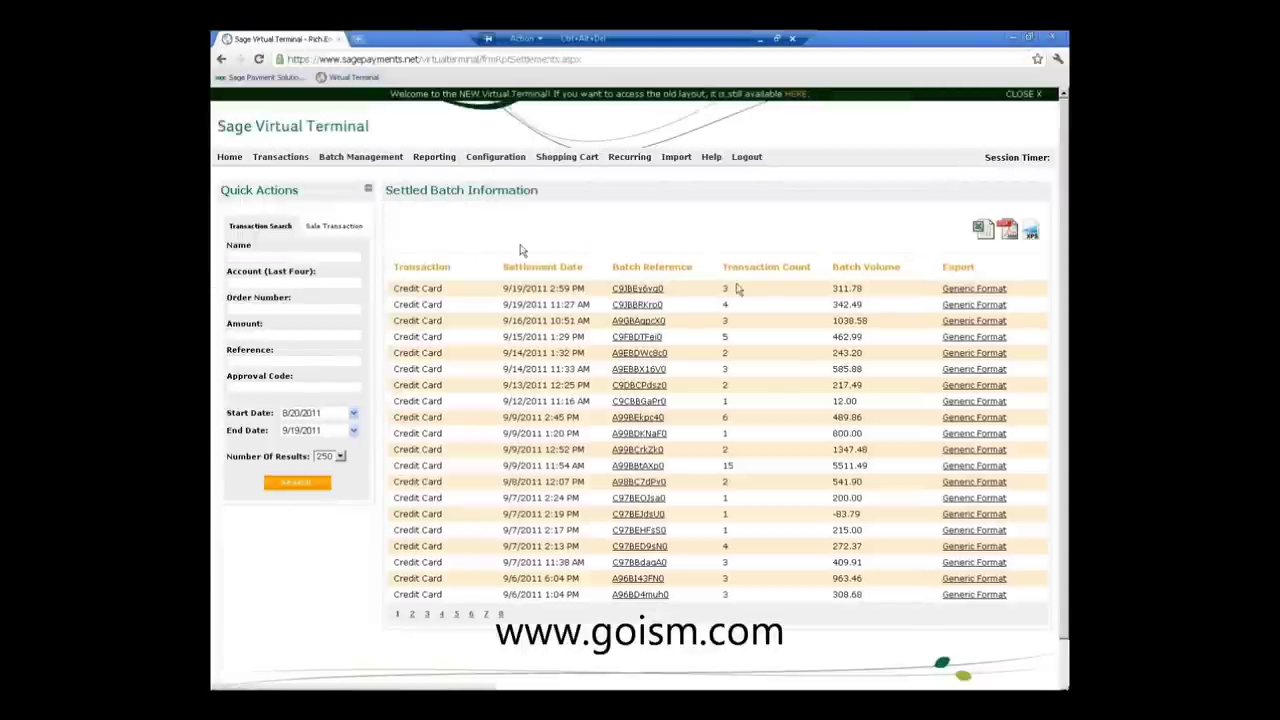
{"action": "left_click", "coordinate": [660, 290]}
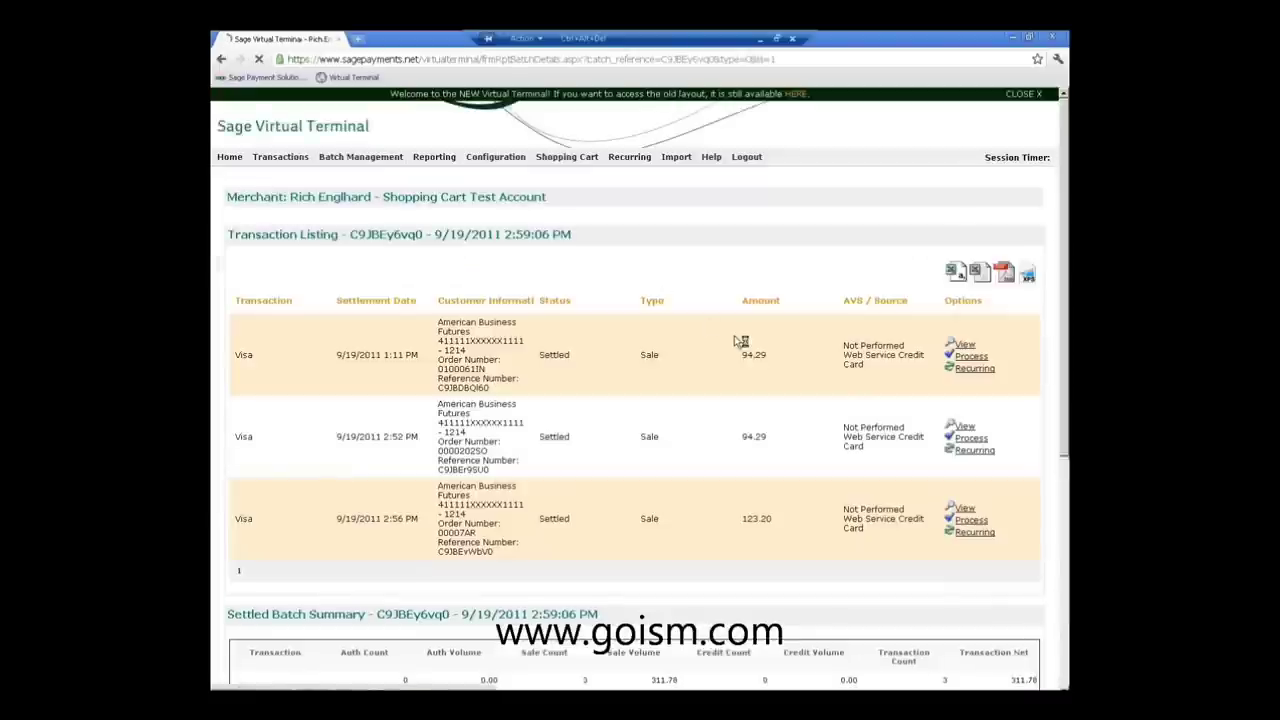
Step: View the details and printable receipt of the 9/19/2011 1:11 PM sale in the settled batch, and close the receipt
{"action": "left_click", "coordinate": [962, 344]}
{"action": "scroll", "coordinate": [623, 440], "scroll_direction": "down", "scroll_amount": 10}
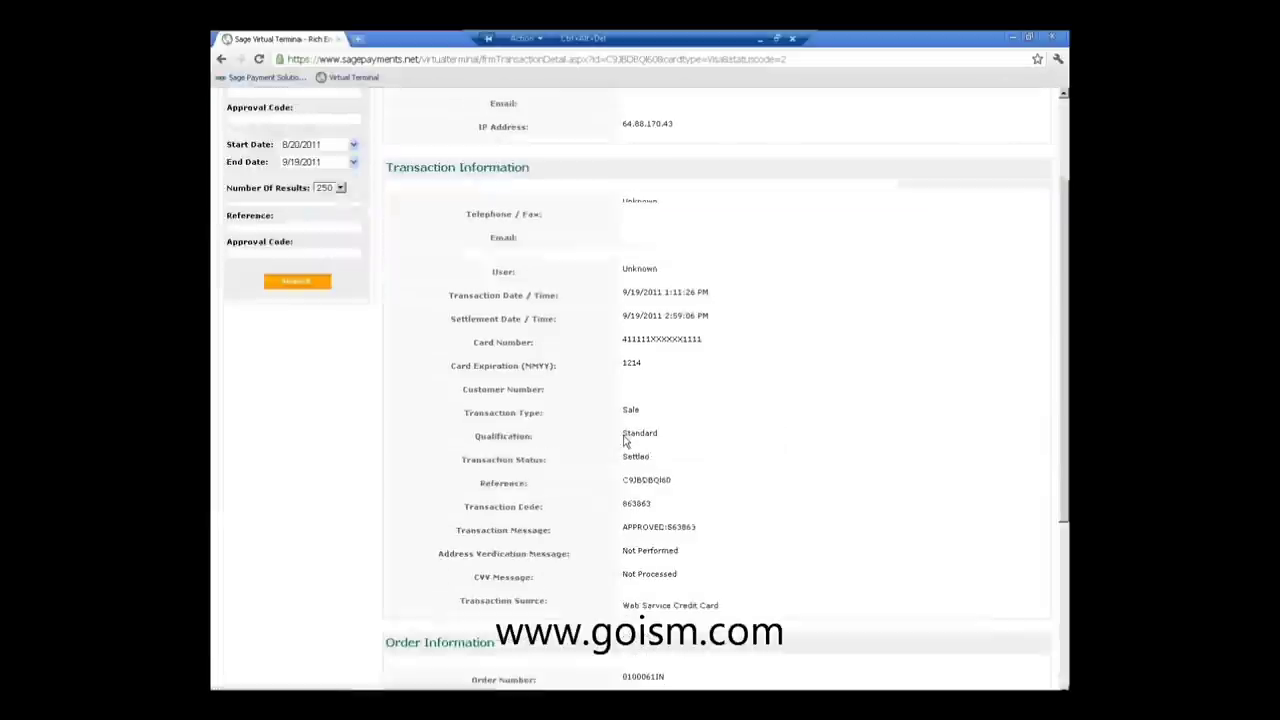
{"action": "left_click", "coordinate": [645, 485]}
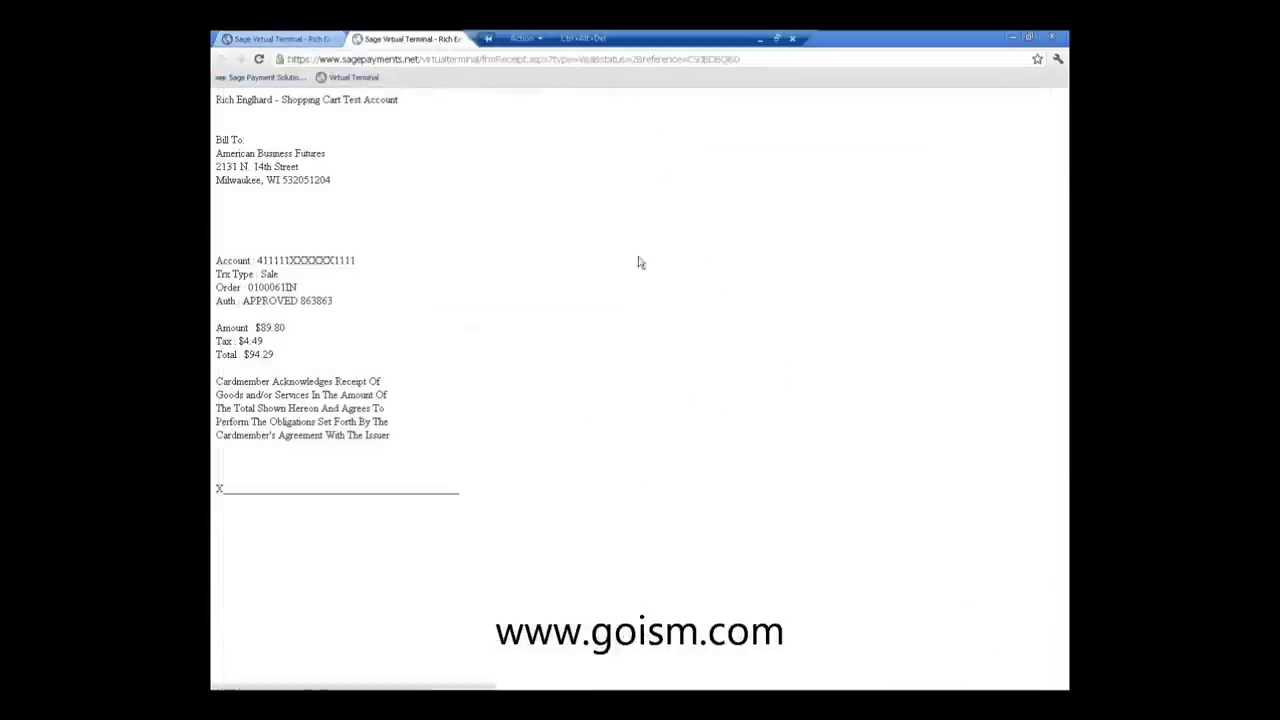
{"action": "left_click_drag", "start_coordinate": [217, 99], "coordinate": [497, 503]}
{"action": "left_click", "coordinate": [500, 511]}
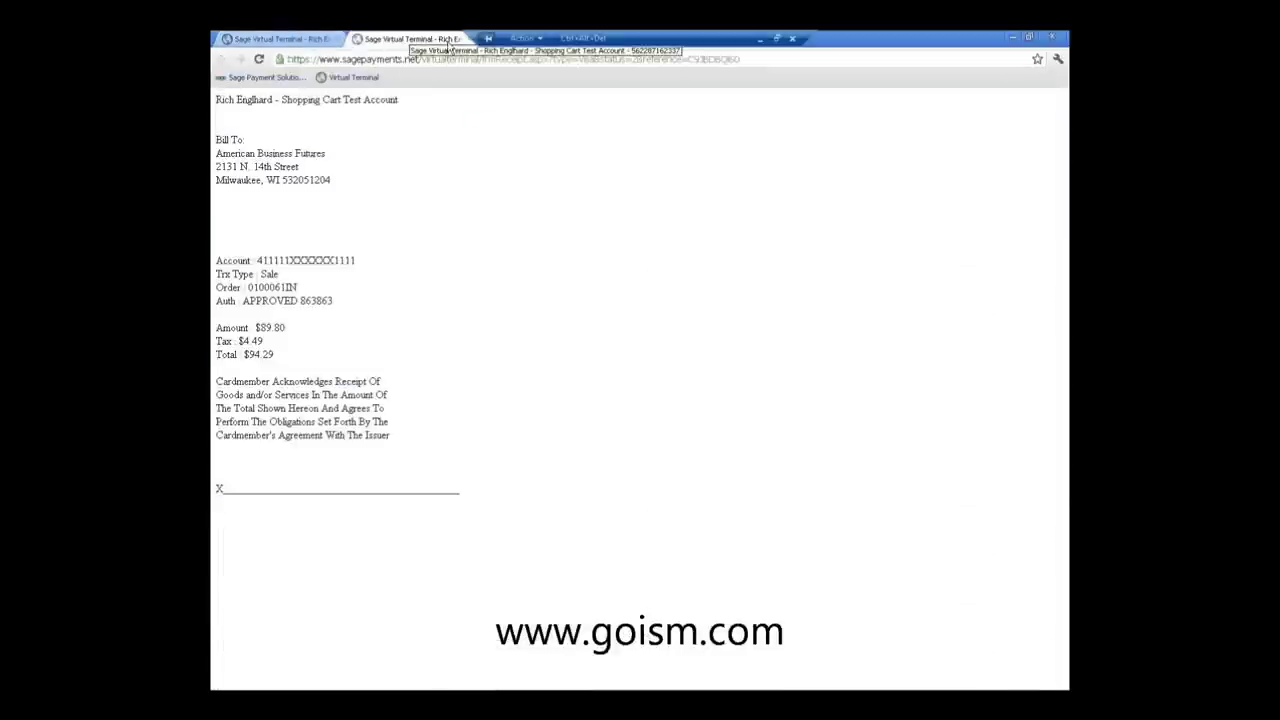
{"action": "left_click", "coordinate": [456, 39]}
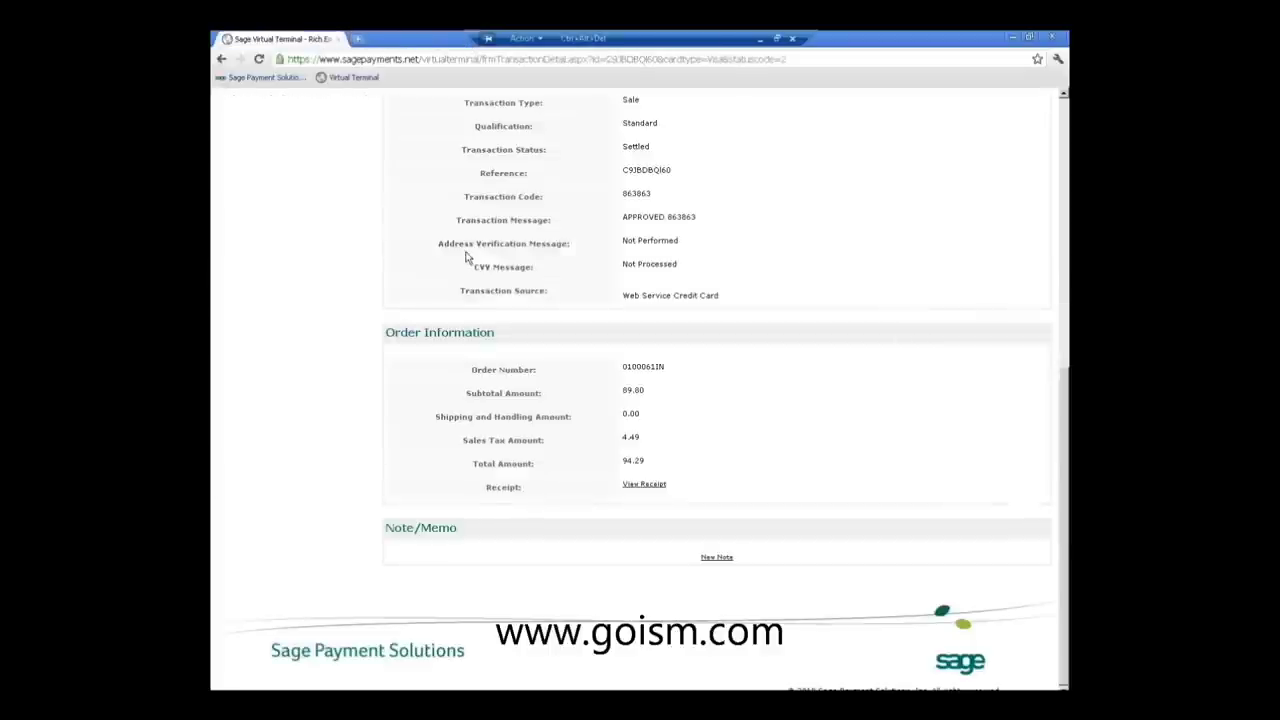
{"action": "scroll", "coordinate": [468, 252], "scroll_direction": "up", "scroll_amount": 5}
Step: Open the Credit Card Order Confirmation email notification settings and examine the message template text
{"action": "mouse_move", "coordinate": [482, 160]}
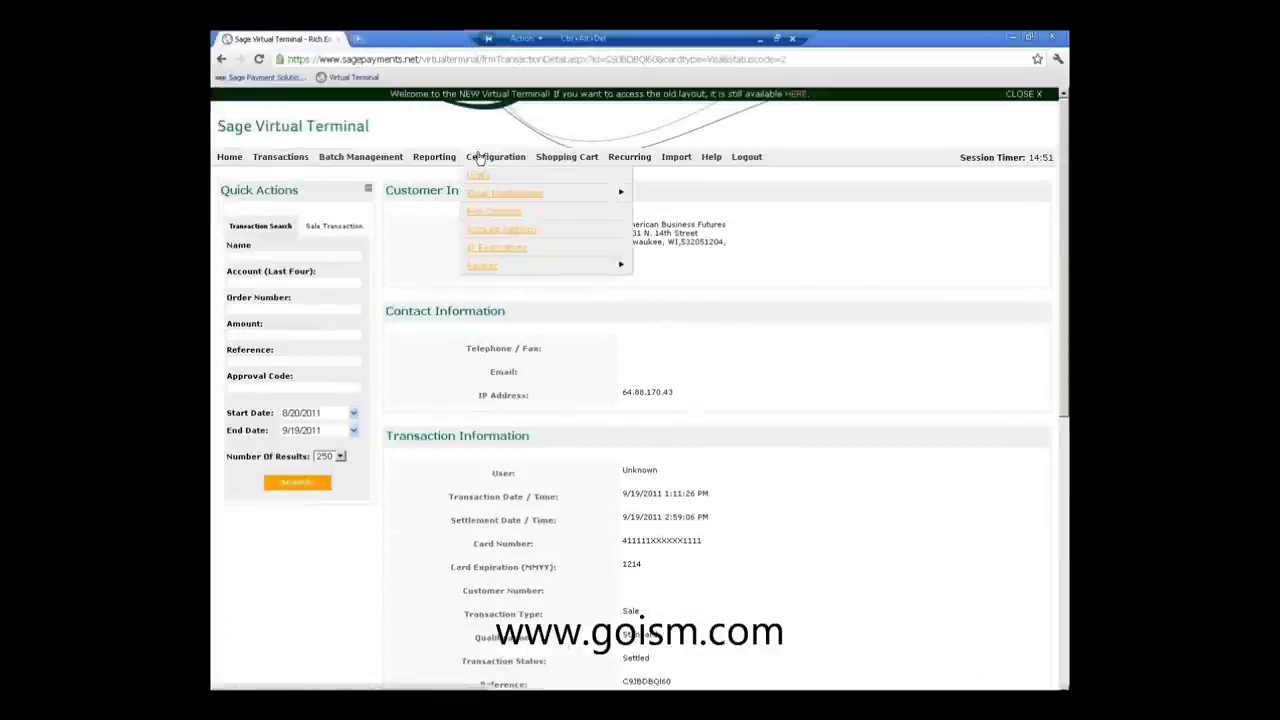
{"action": "mouse_move", "coordinate": [505, 194]}
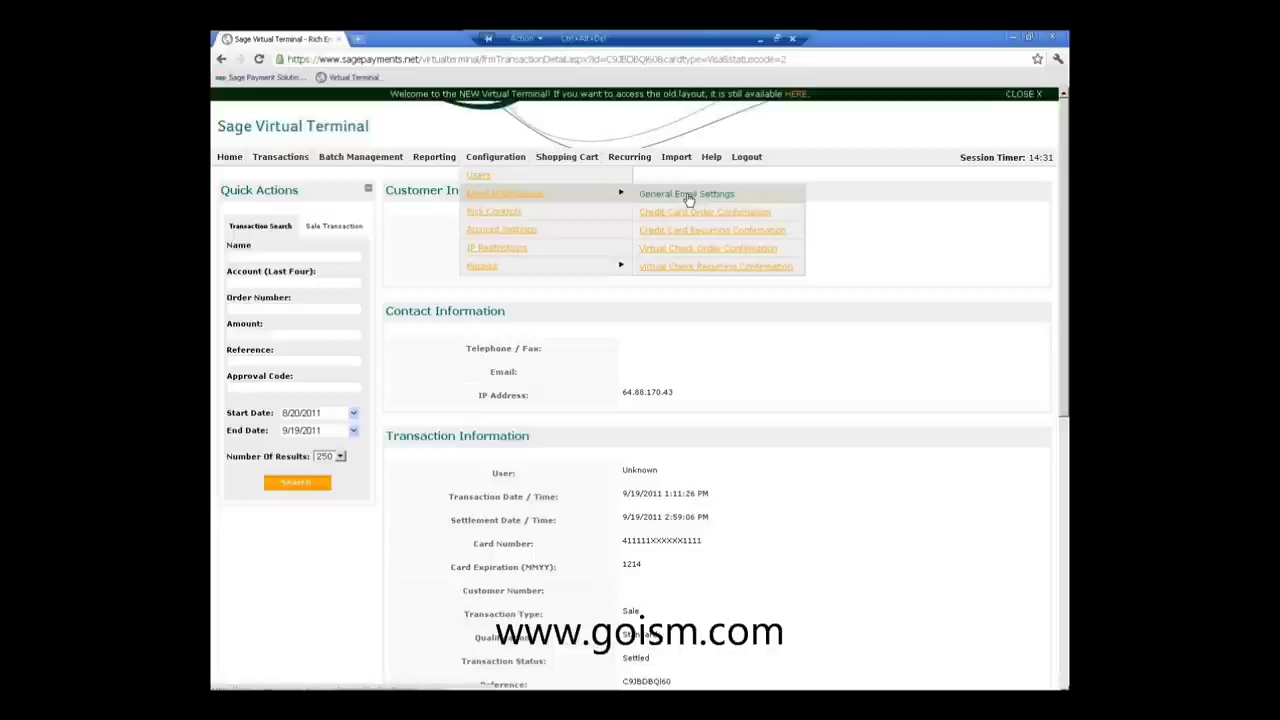
{"action": "left_click", "coordinate": [756, 220]}
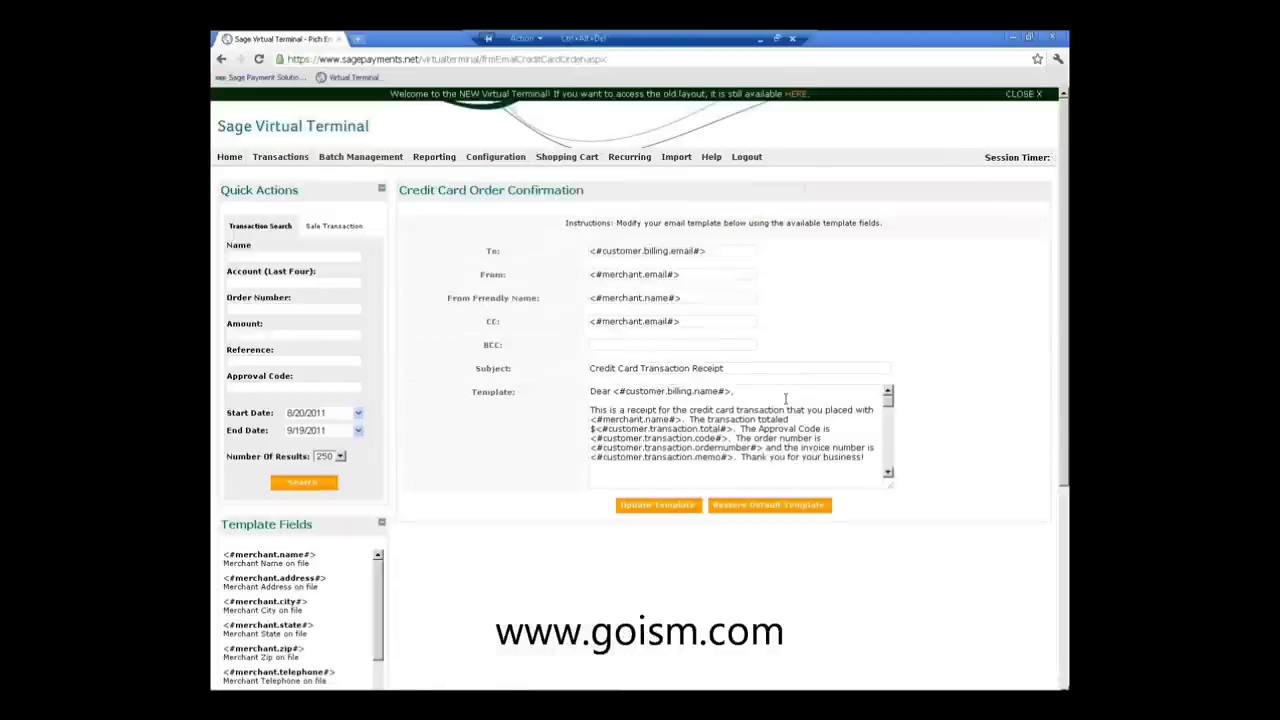
{"action": "left_click_drag", "start_coordinate": [593, 388], "coordinate": [876, 462]}
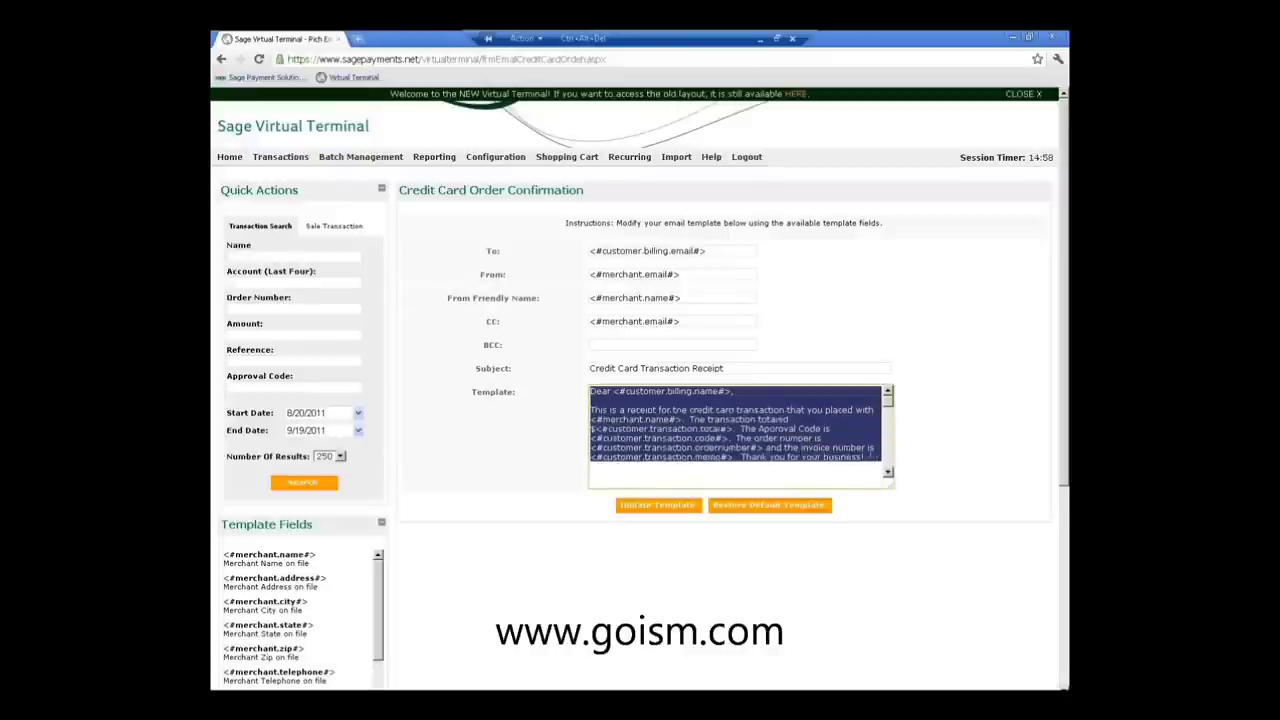
{"action": "left_click", "coordinate": [830, 421]}
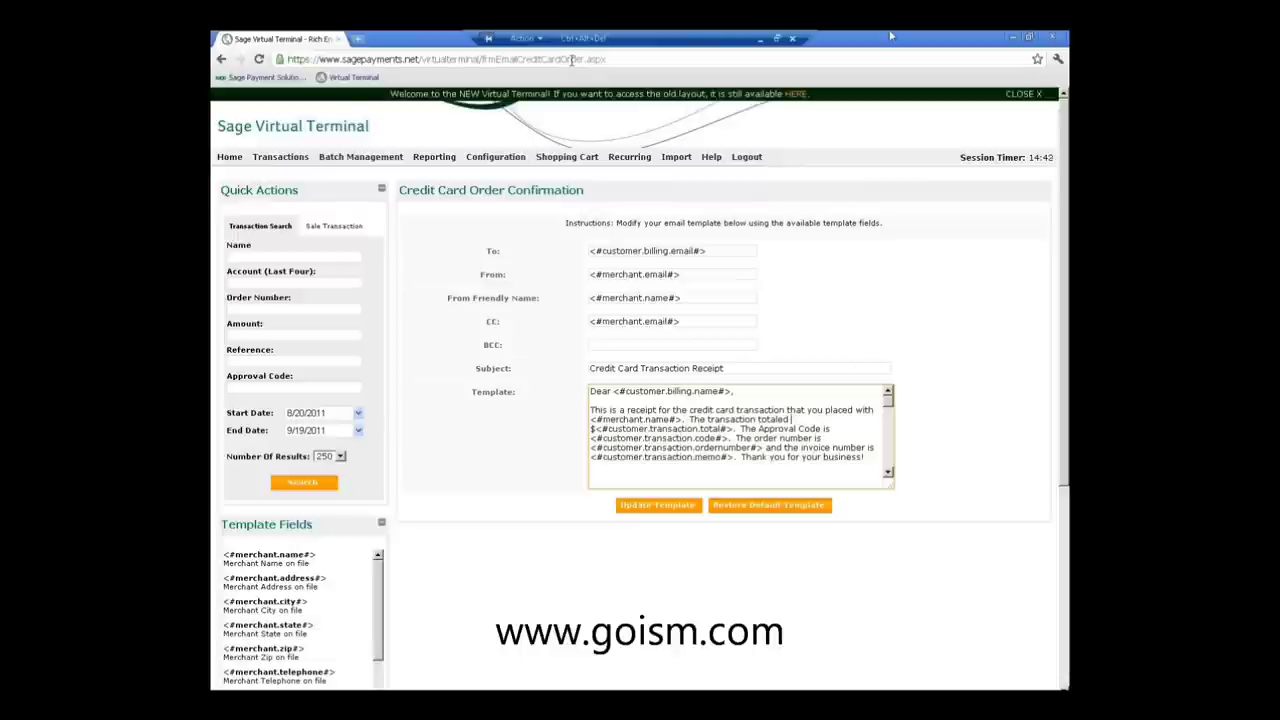
Step: Minimize the virtual terminal browser window, switch to the running ISM Webinar.pptx PowerPoint slide show, and advance the presentation
{"action": "left_click", "coordinate": [1010, 38]}
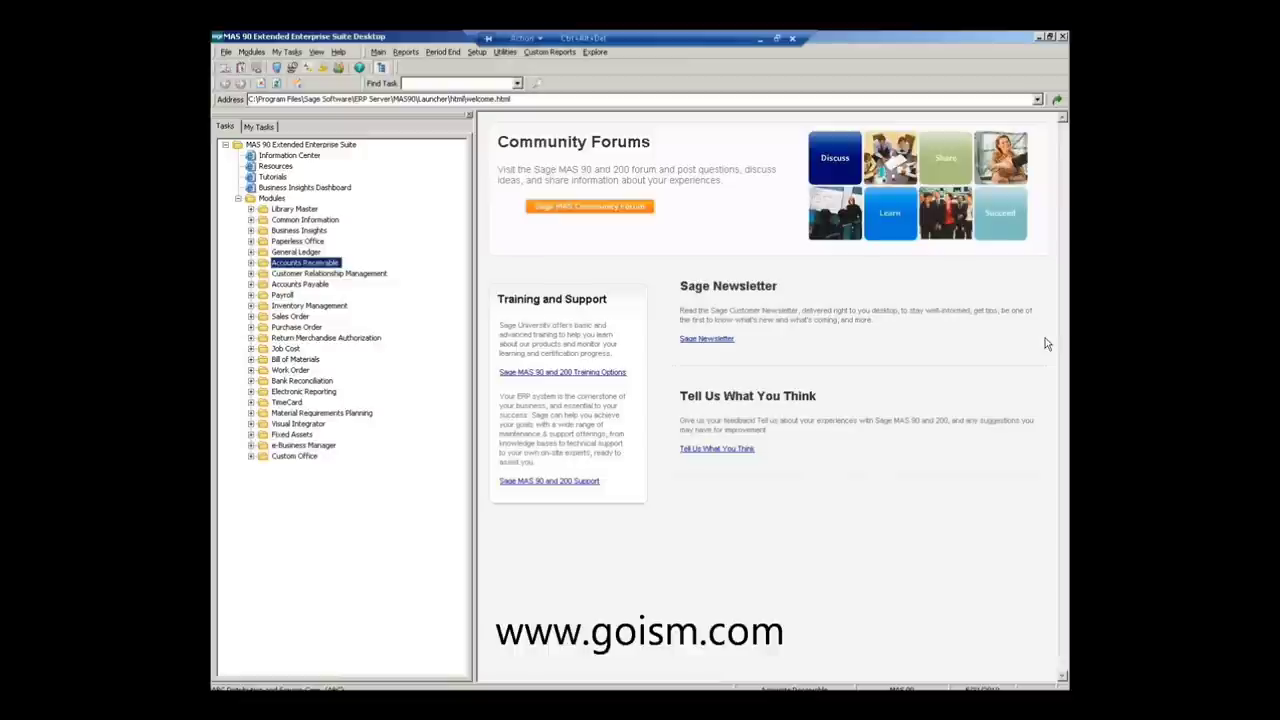
{"action": "mouse_move", "coordinate": [520, 698]}
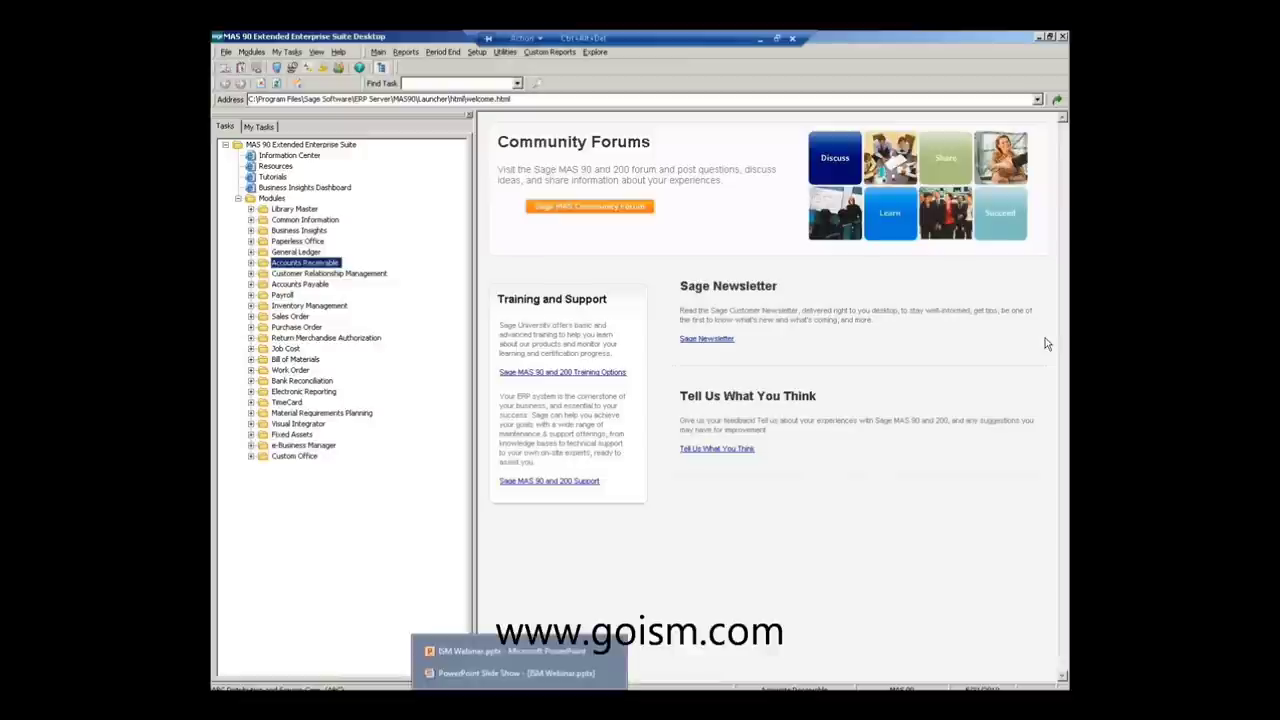
{"action": "left_click", "coordinate": [560, 676]}
{"action": "left_click", "coordinate": [597, 572]}
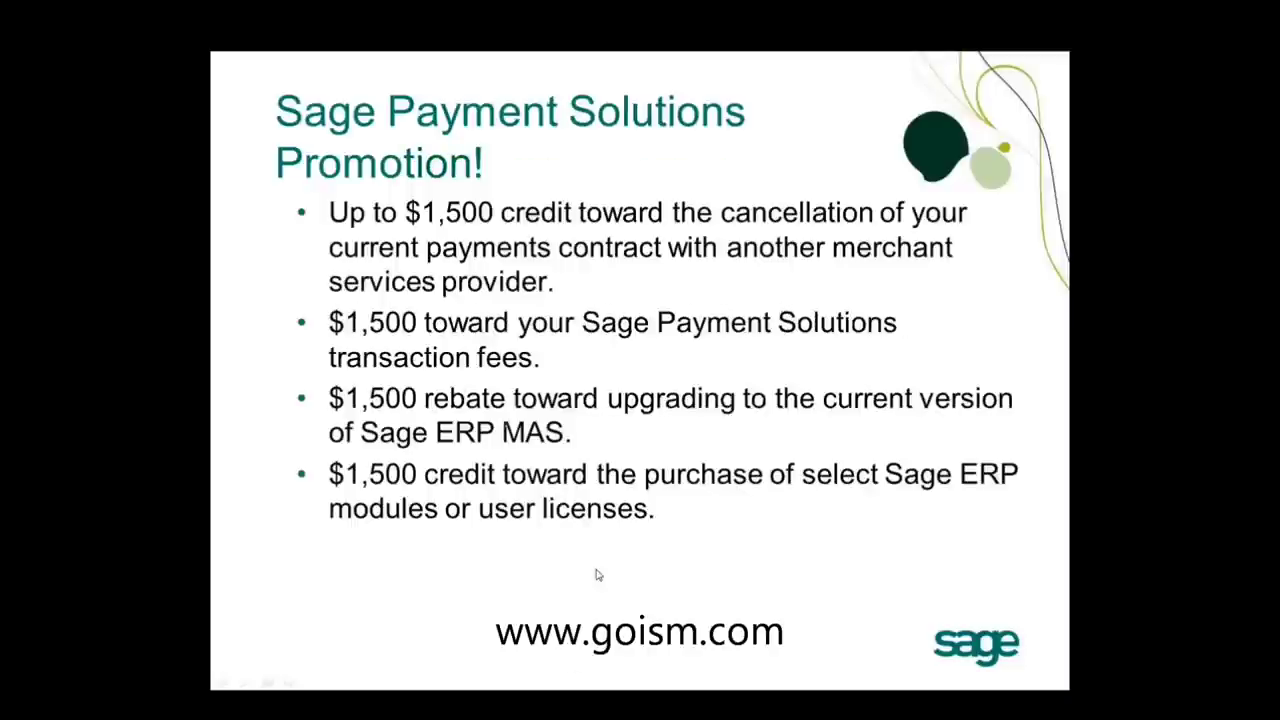